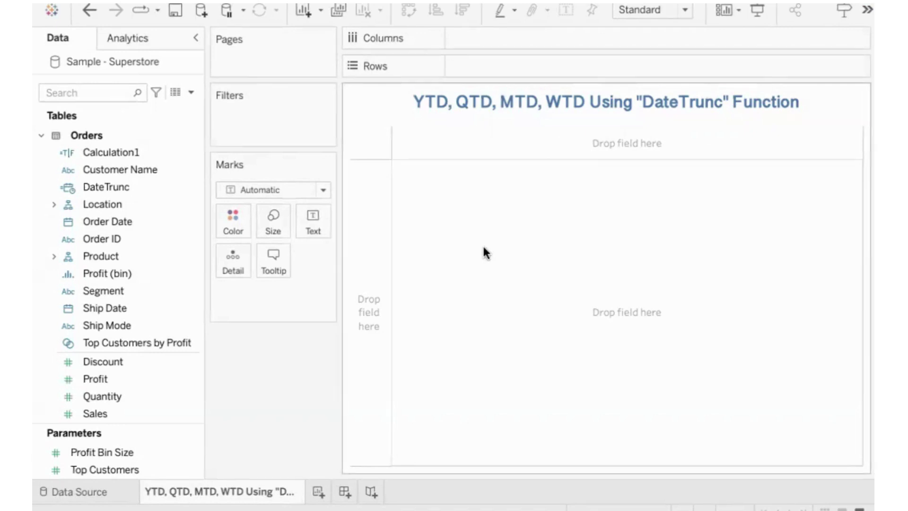
# - Add Order Date to the rows and expand it from year down to quarter, month and day
pyautogui.moveTo(125, 221); pyautogui.dragTo(480, 64)
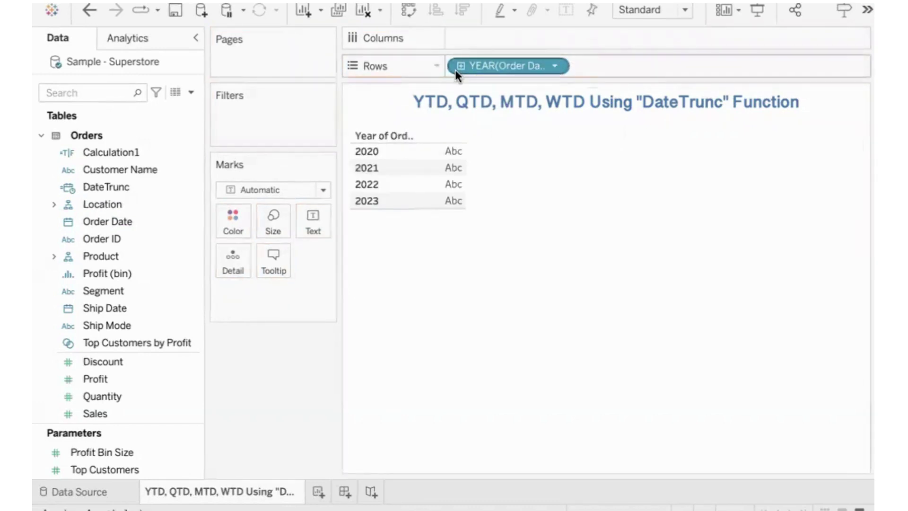
pyautogui.click(460, 66)
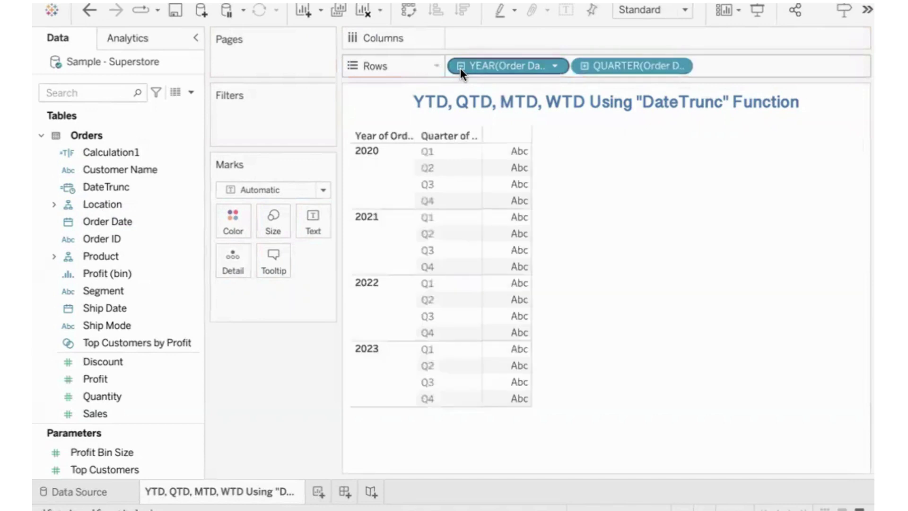
pyautogui.click(585, 65)
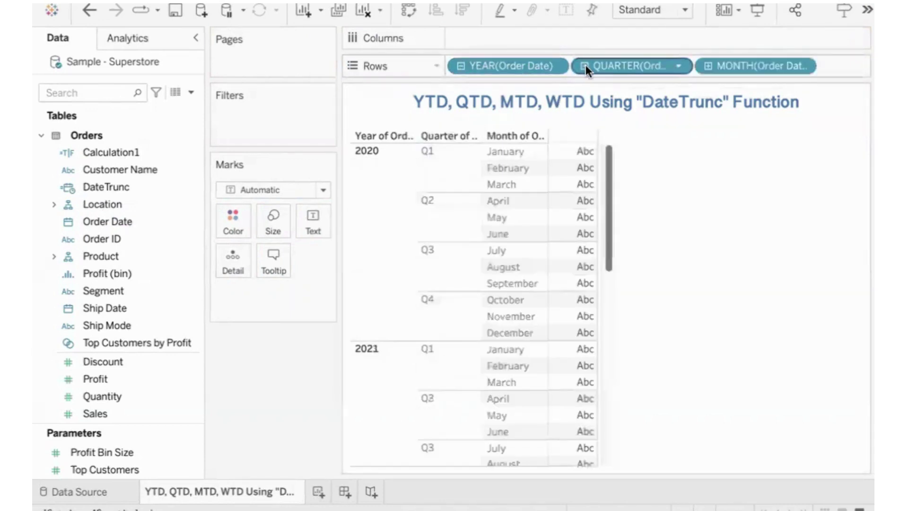
pyautogui.click(708, 66)
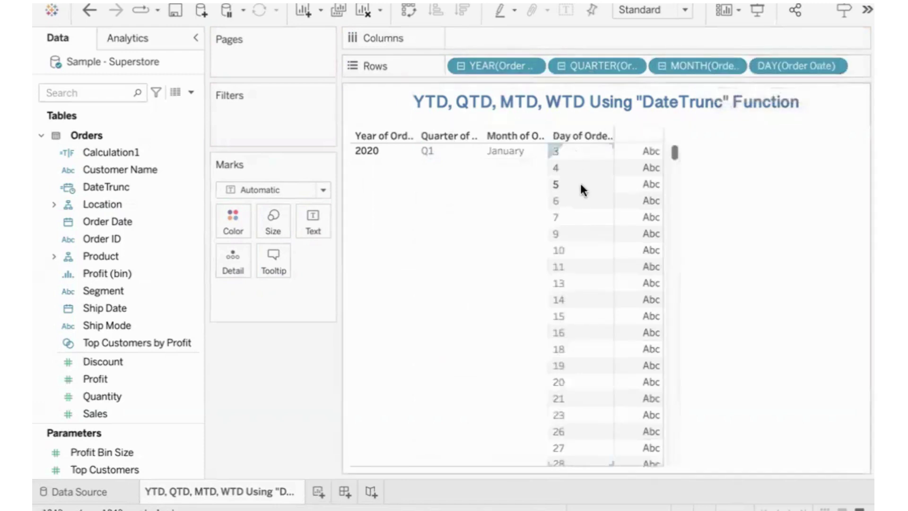
# - Add a new worksheet and change the date part in the DateTrunc calculated field to 'year'
pyautogui.click(318, 492)
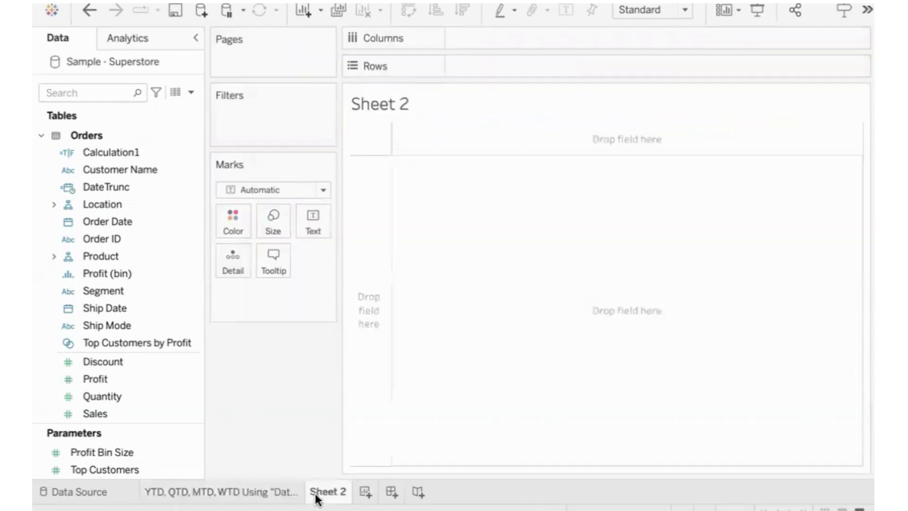
pyautogui.click(179, 188)
pyautogui.click(193, 187)
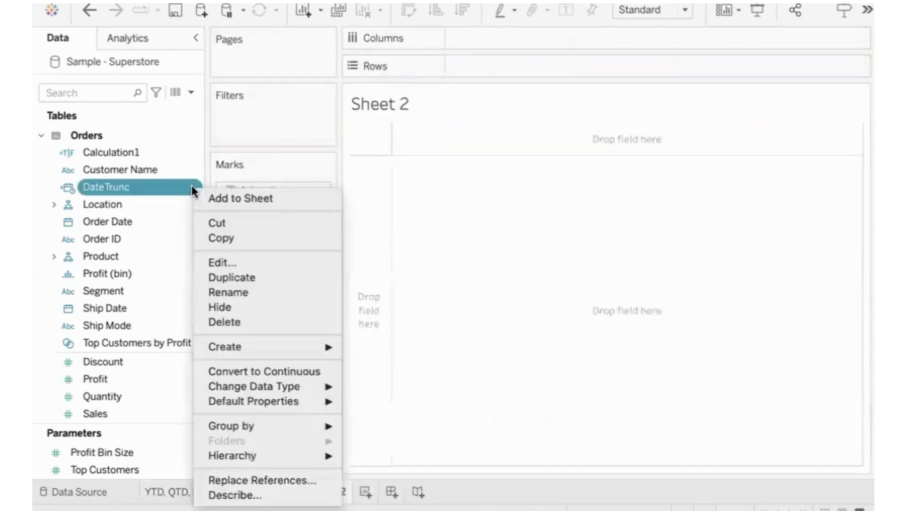
pyautogui.click(252, 260)
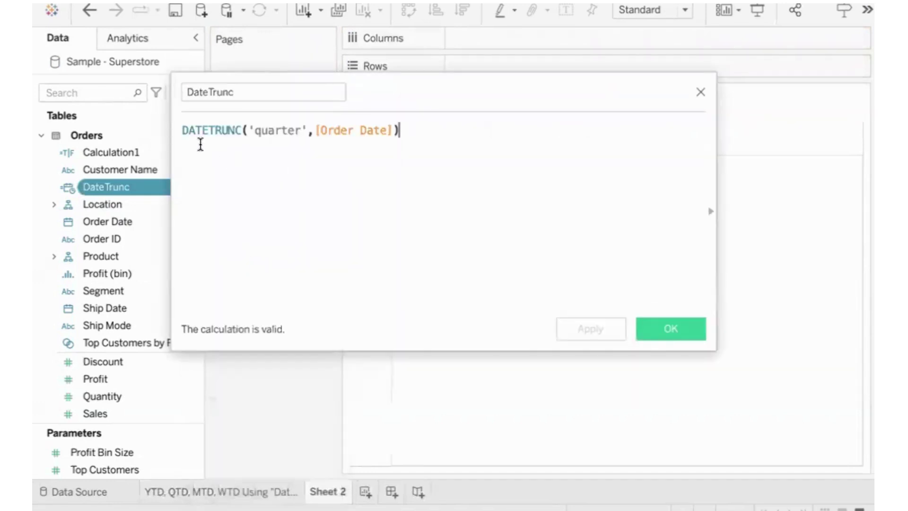
pyautogui.click(299, 130)
pyautogui.moveTo(302, 130); pyautogui.dragTo(255, 129)
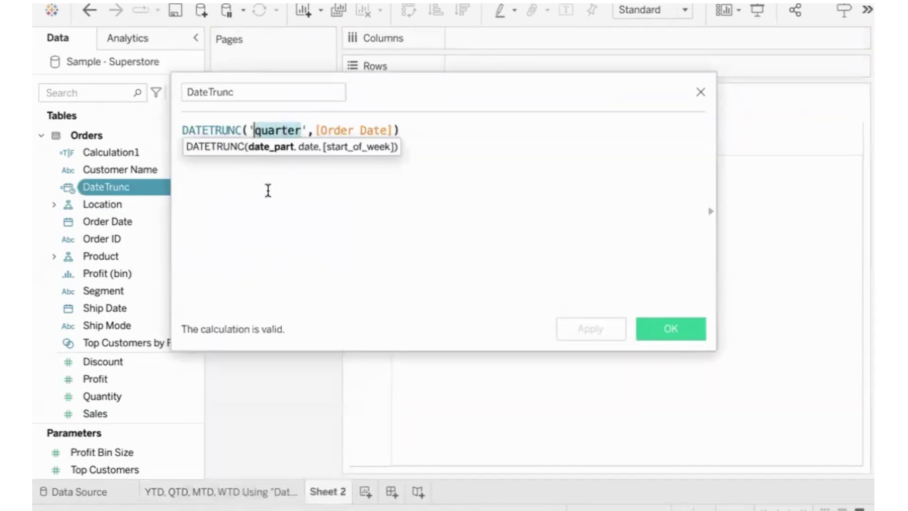
pyautogui.write('year')
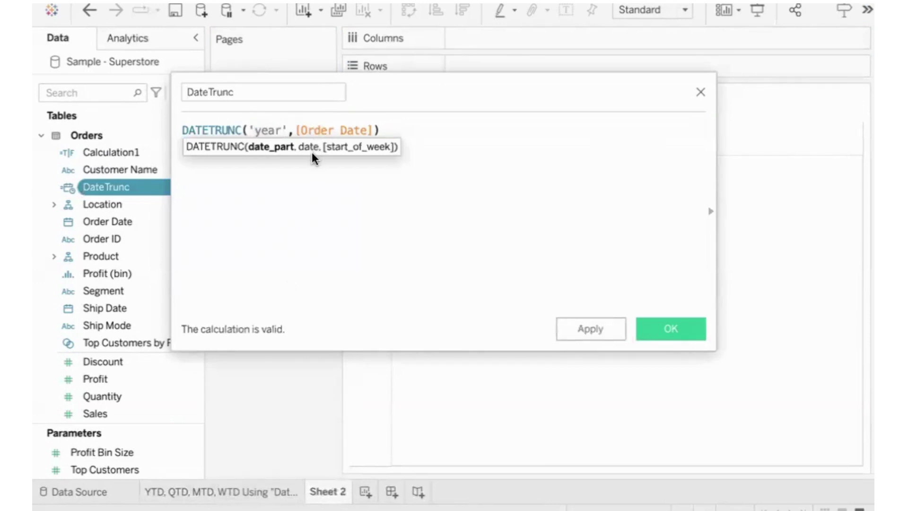
pyautogui.click(332, 245)
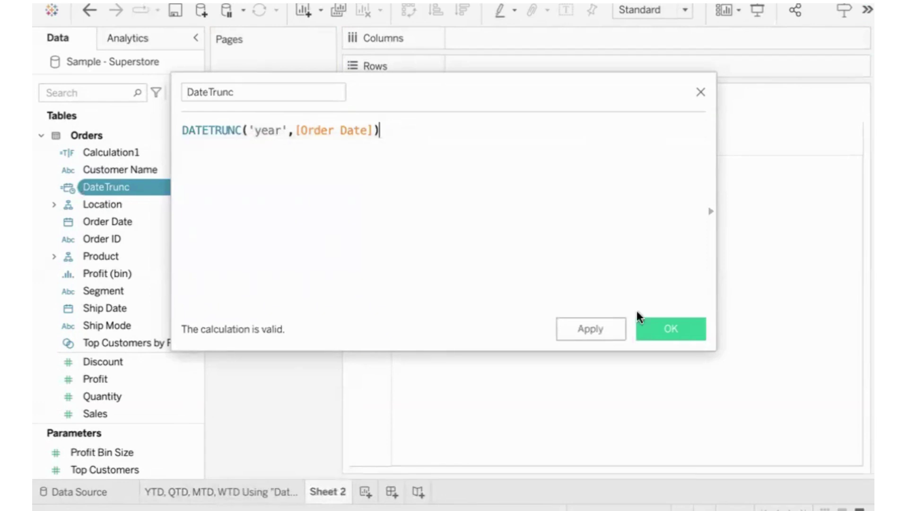
pyautogui.click(677, 326)
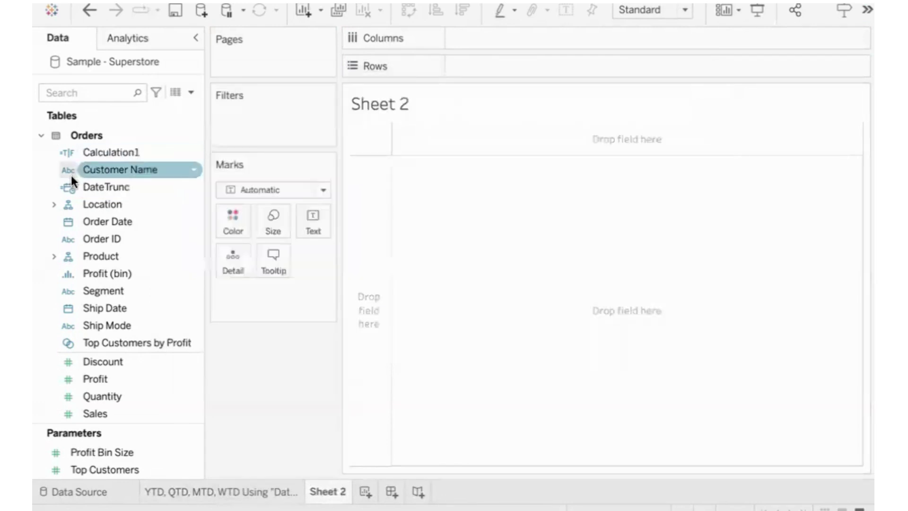
# - Build a text table of Profit by DateTrunc on rows, expanded from year down to quarter, month and day
pyautogui.moveTo(106, 187); pyautogui.dragTo(480, 65)
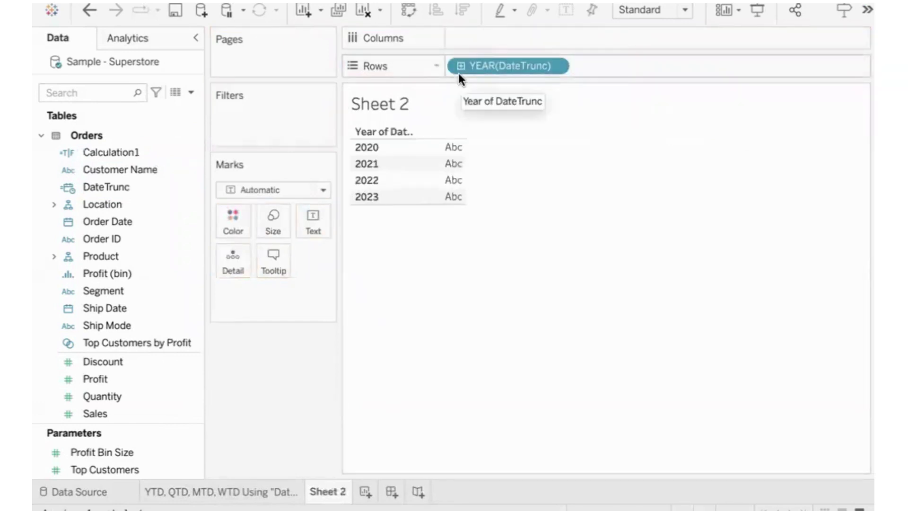
pyautogui.moveTo(130, 378); pyautogui.dragTo(314, 221)
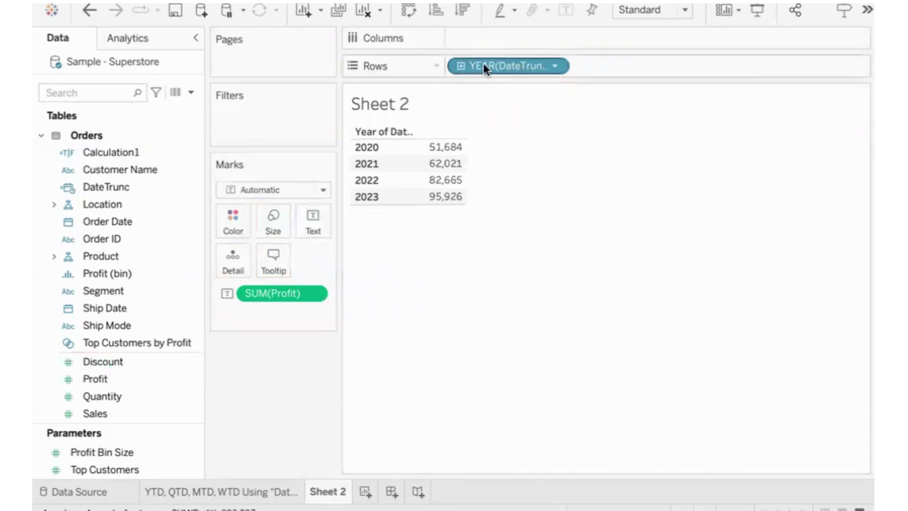
pyautogui.click(461, 66)
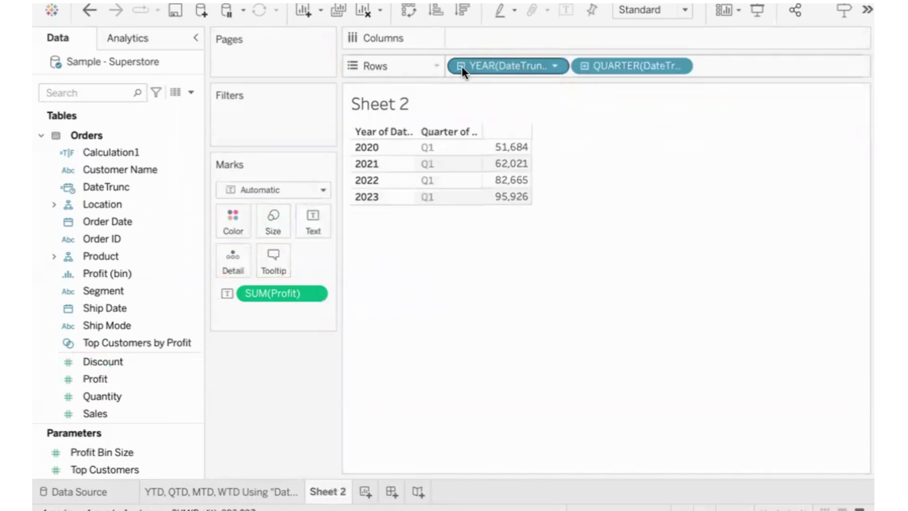
pyautogui.click(584, 65)
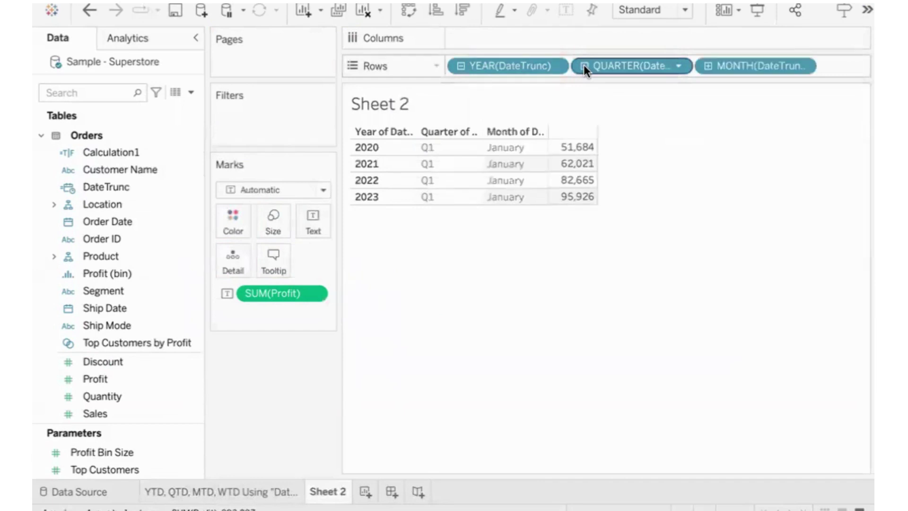
pyautogui.click(707, 66)
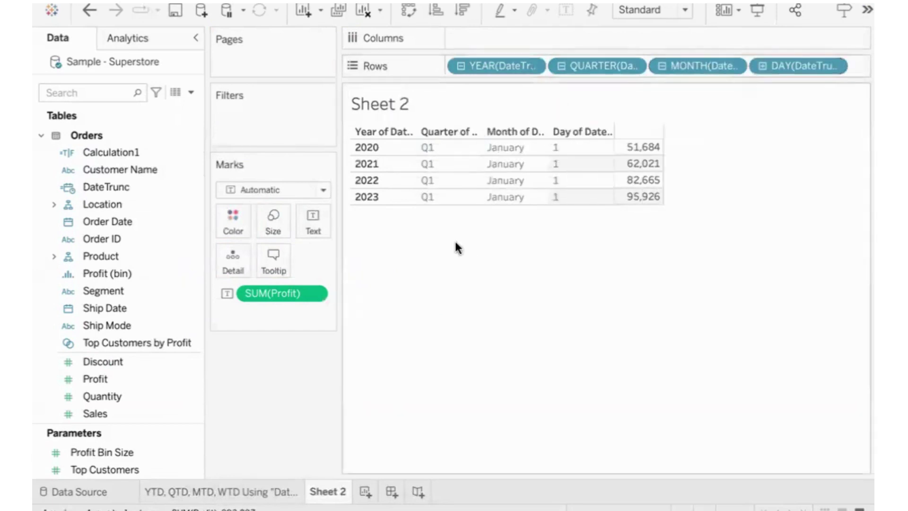
# - In the YTD, QTD, MTD, WTD worksheet, show Profit as text and collapse the Order Date rows to year
pyautogui.click(217, 488)
pyautogui.moveTo(95, 376); pyautogui.dragTo(304, 214)
pyautogui.click(461, 65)
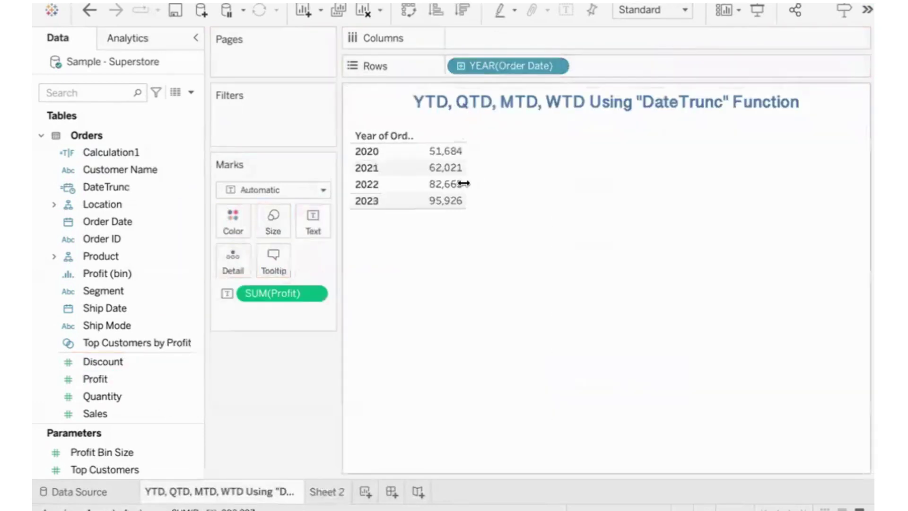
# - Expand the Order Date rows to quarter, month and day to compare Profit at each level
pyautogui.click(458, 66)
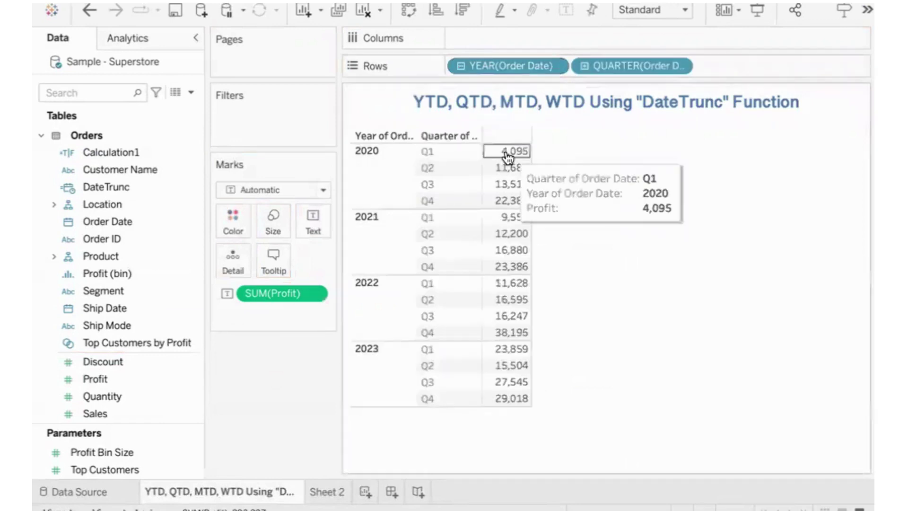
pyautogui.click(584, 67)
pyautogui.moveTo(580, 189)
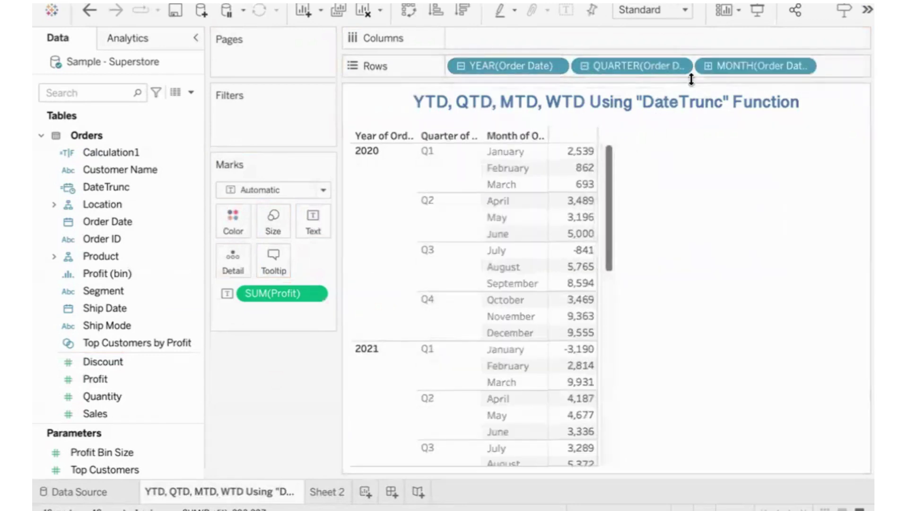
pyautogui.click(708, 66)
pyautogui.moveTo(647, 217)
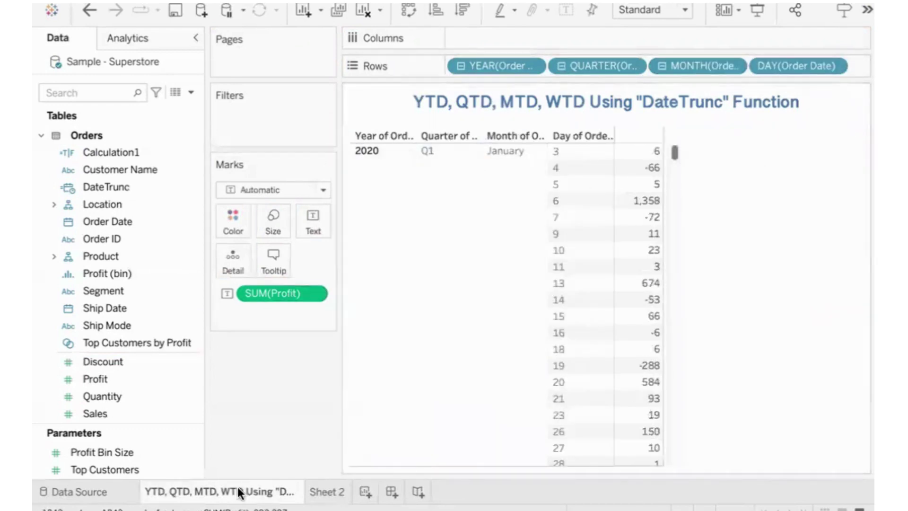
# - Return to Sheet 2 and change the DateTrunc formula's date part to 'quarter'
pyautogui.click(325, 492)
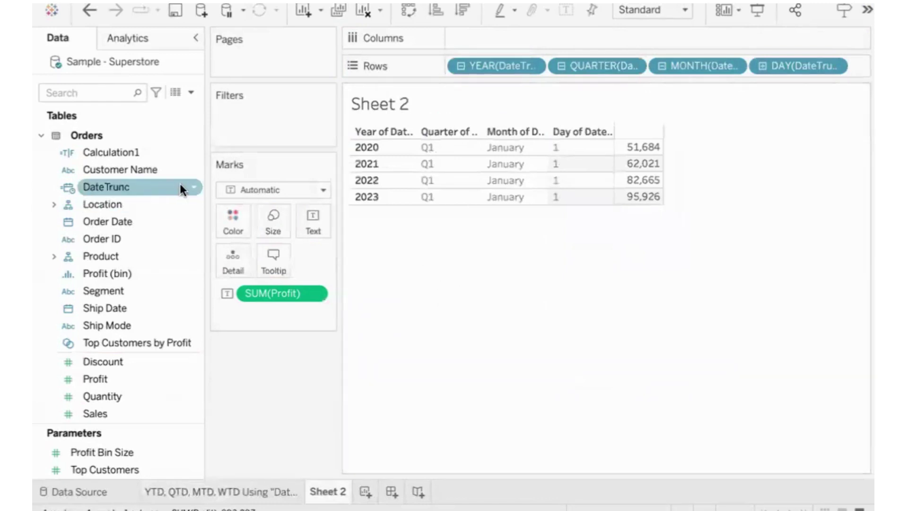
pyautogui.rightClick(192, 186)
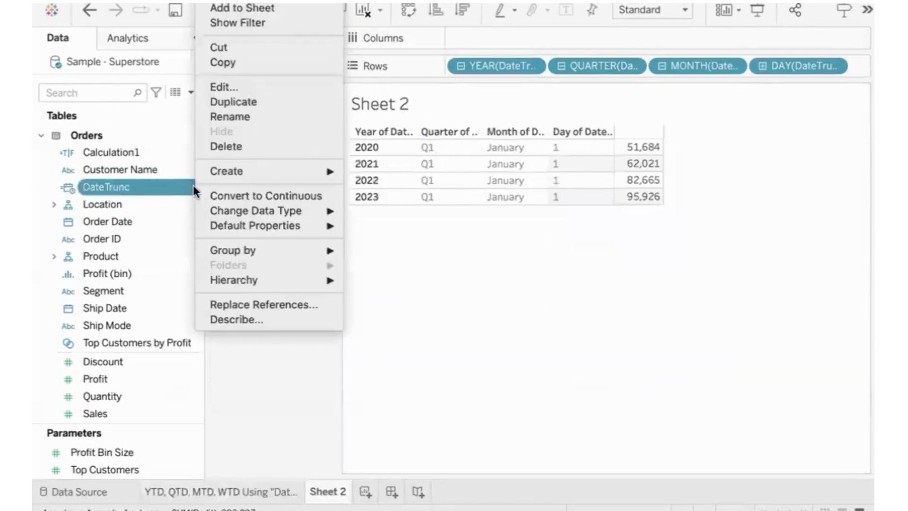
pyautogui.click(270, 87)
pyautogui.doubleClick(259, 129)
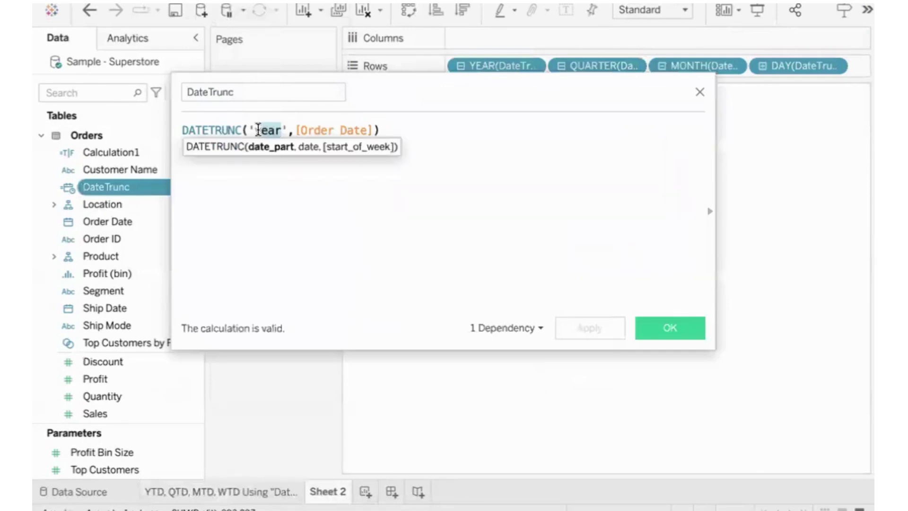
pyautogui.press('BackSpace')
pyautogui.write('quarter')
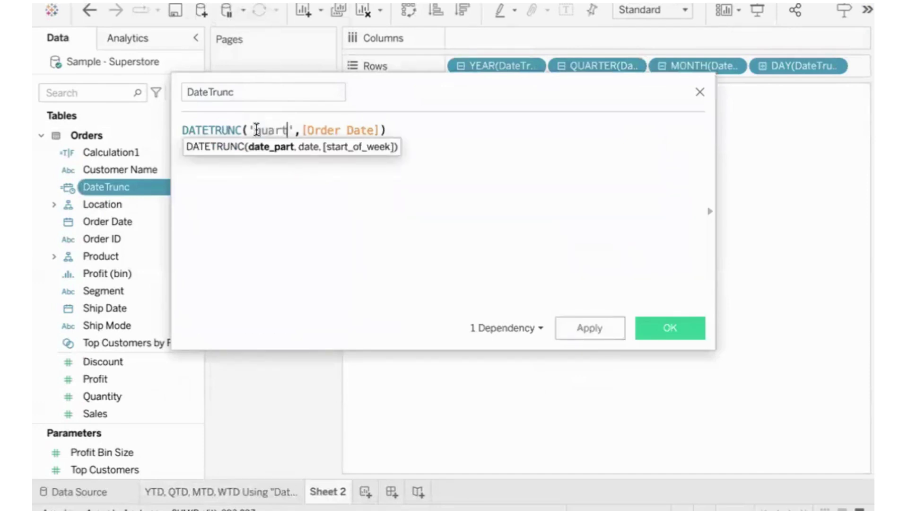
pyautogui.click(446, 260)
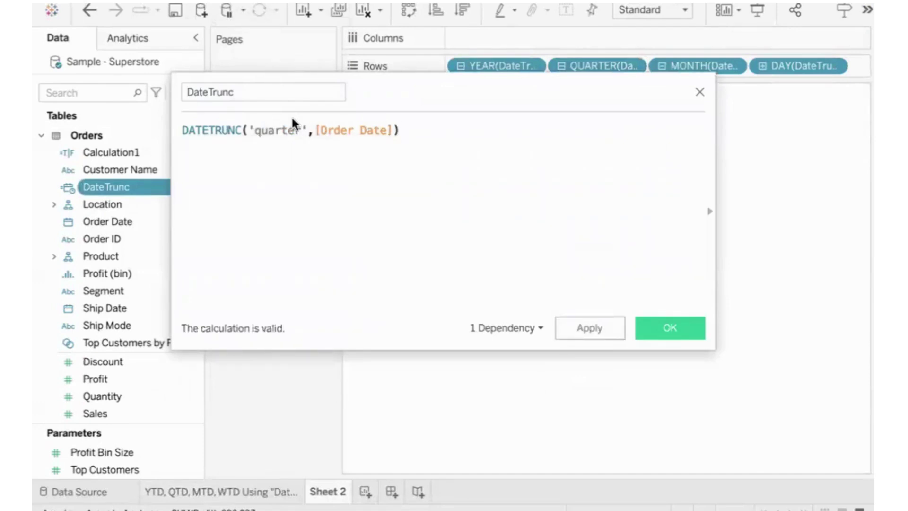
# - Below the DATETRUNC formula, leave a blank line and write the note: datepart case sensitive 'Year'
pyautogui.press('Return')
pyautogui.press('Return')
pyautogui.write('datepa')
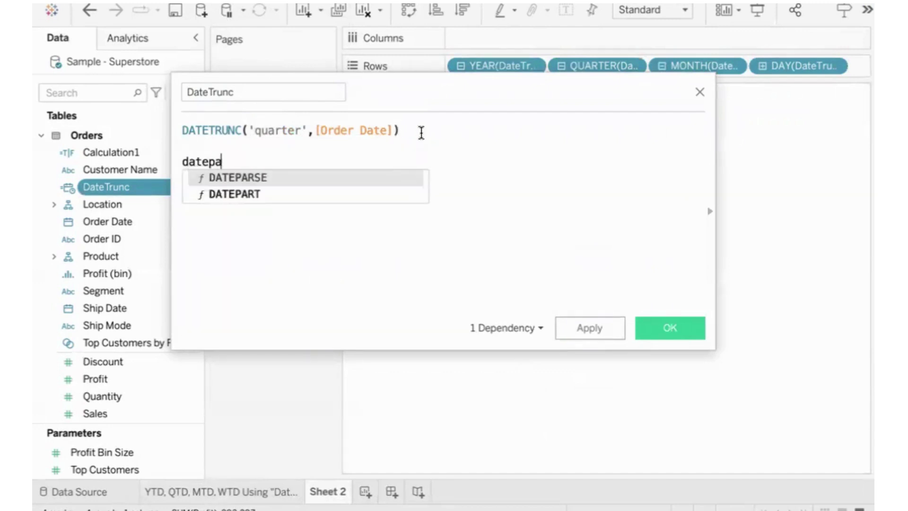
pyautogui.write('rt   case ')
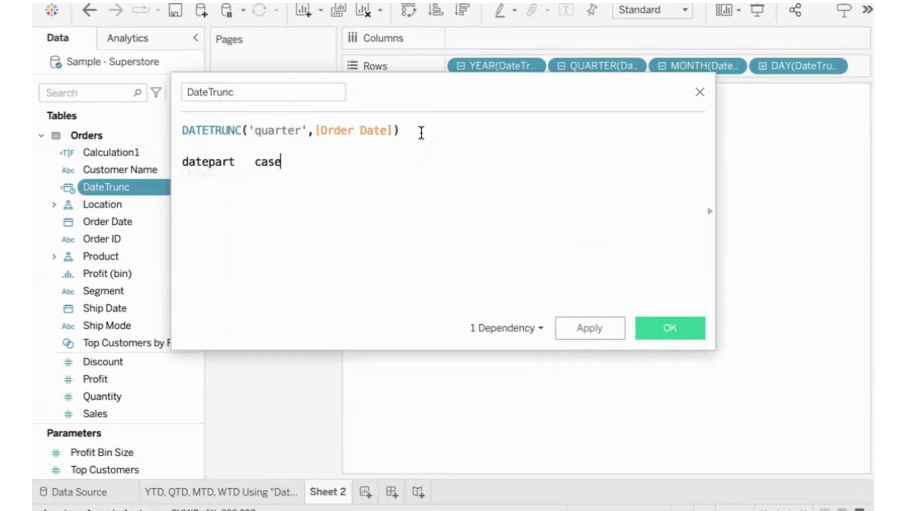
pyautogui.write('sensitive')
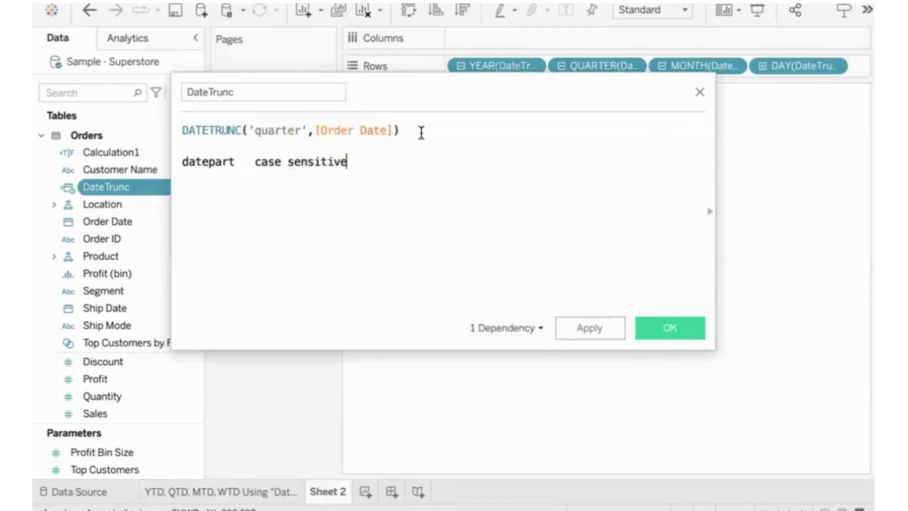
pyautogui.write("  '")
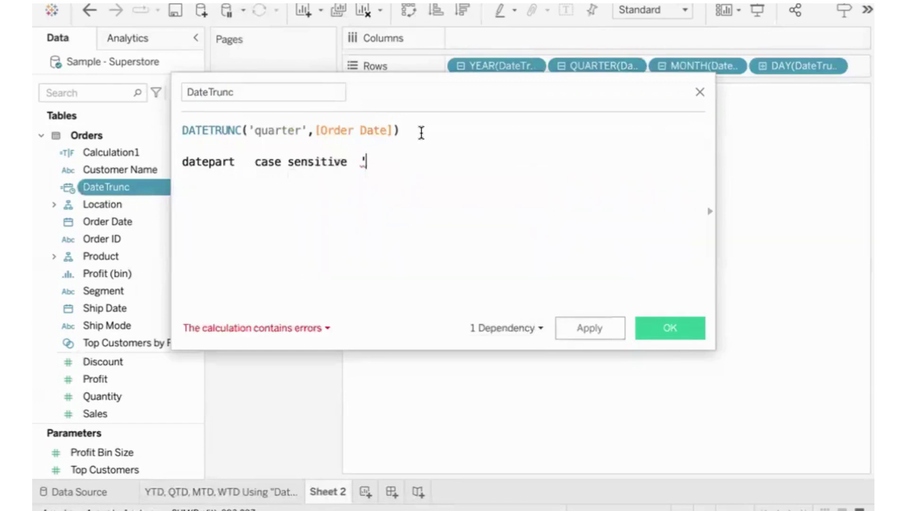
pyautogui.write("Year'")
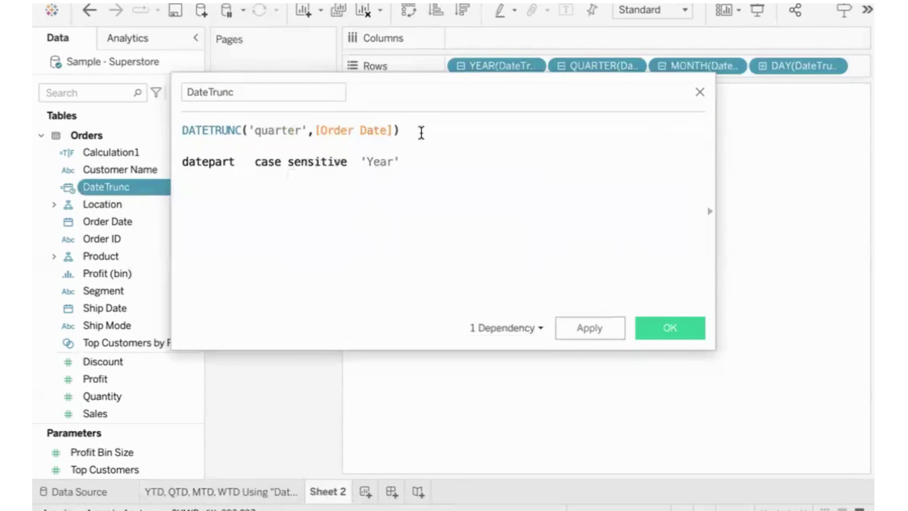
# - Change the quoted date part in the note to lowercase 'year'
pyautogui.press('Left')
pyautogui.press('Left')
pyautogui.hotkey('shift', 'Left')
pyautogui.hotkey('shift', 'Left')
pyautogui.hotkey('shift', 'Left')
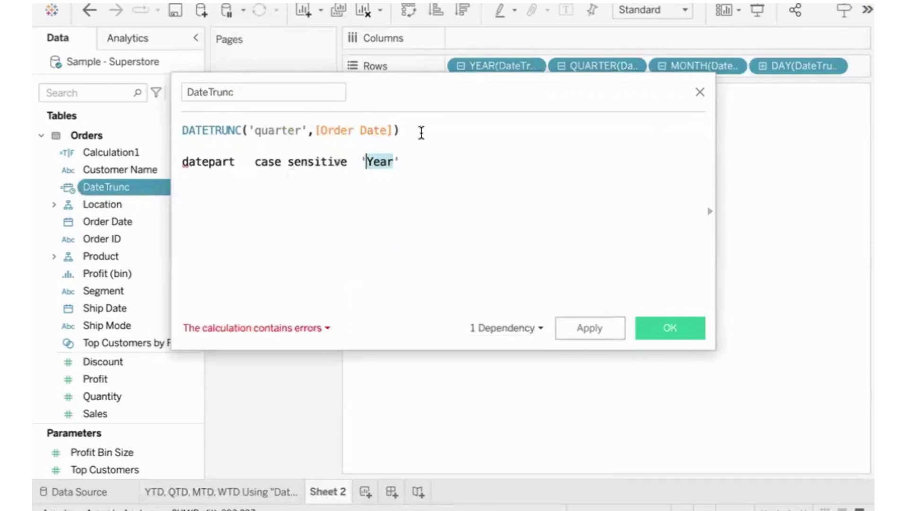
pyautogui.write('year')
pyautogui.press('Right')
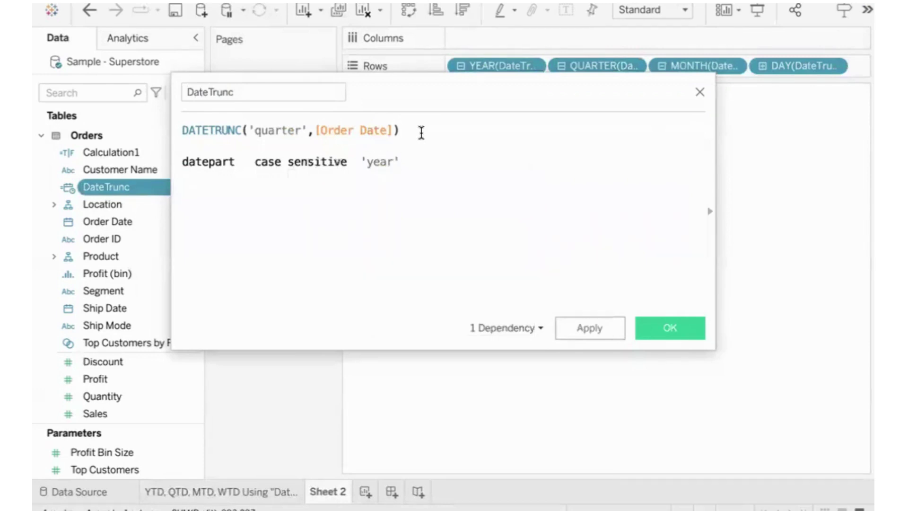
# - Append 'quarter' after 'year' in the note's comma-separated list of date parts
pyautogui.write(', ')
pyautogui.write("'que")
pyautogui.write('ster')
pyautogui.press('BackSpace')
pyautogui.press('BackSpace')
pyautogui.press('BackSpace')
pyautogui.press('BackSpace')
pyautogui.press('BackSpace')
pyautogui.write("arter'")
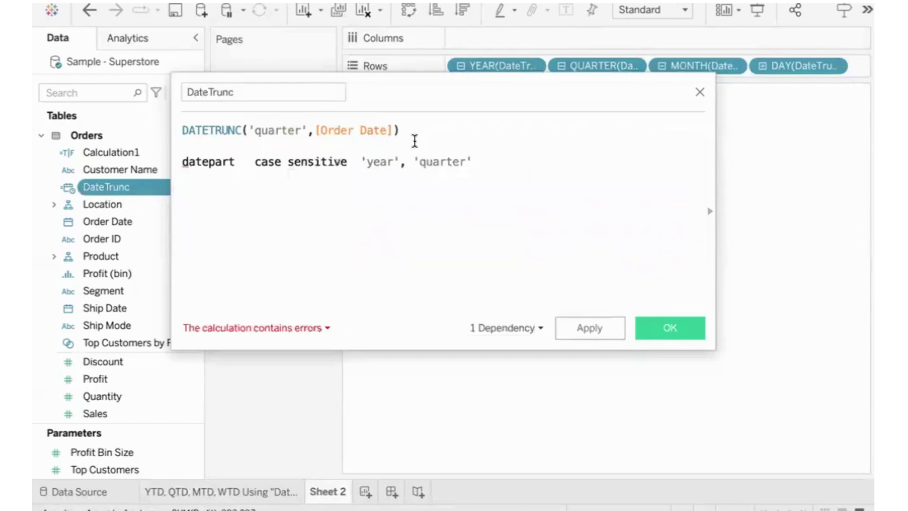
# - Append 'months' after 'quarter' in the note's comma-separated list of date parts
pyautogui.moveTo(367, 162); pyautogui.dragTo(391, 161)
pyautogui.click(484, 156)
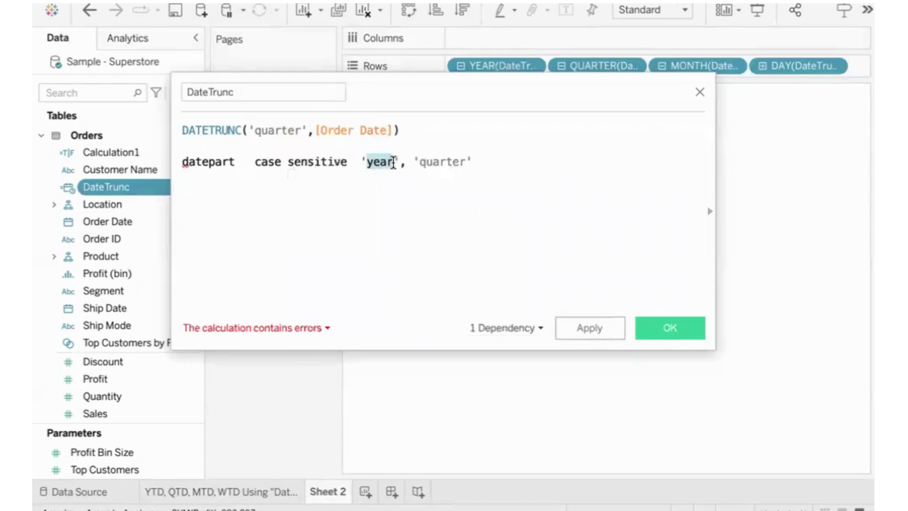
pyautogui.click(511, 161)
pyautogui.write(", '")
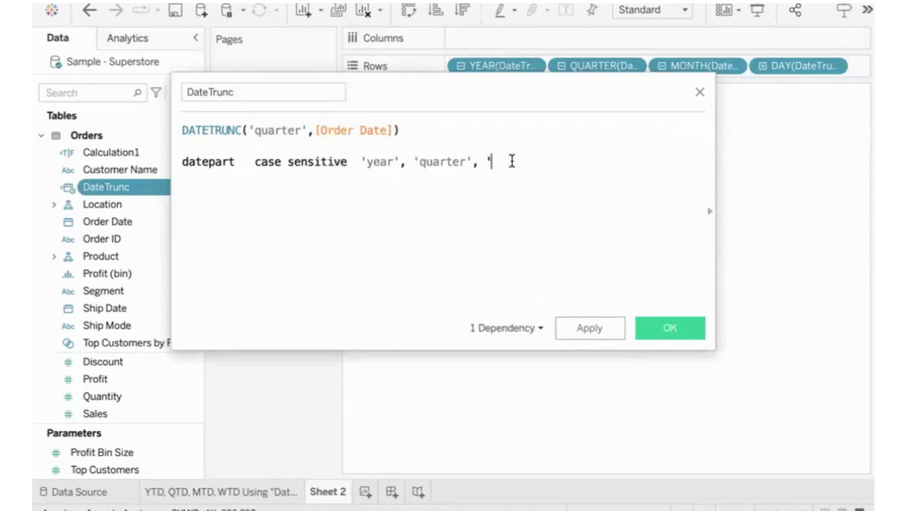
pyautogui.write("month'")
pyautogui.write('s')
pyautogui.press('BackSpace')
pyautogui.press('Left')
pyautogui.write('s')
pyautogui.moveTo(366, 163); pyautogui.dragTo(387, 162)
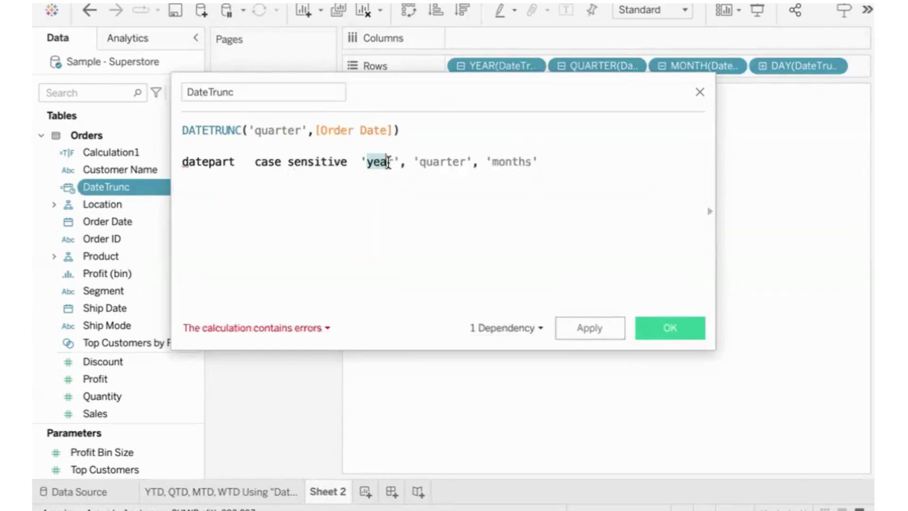
# - Delete the date part note below the DATETRUNC formula and save the calculation with 'quarter' as date part
pyautogui.moveTo(553, 163); pyautogui.dragTo(125, 137)
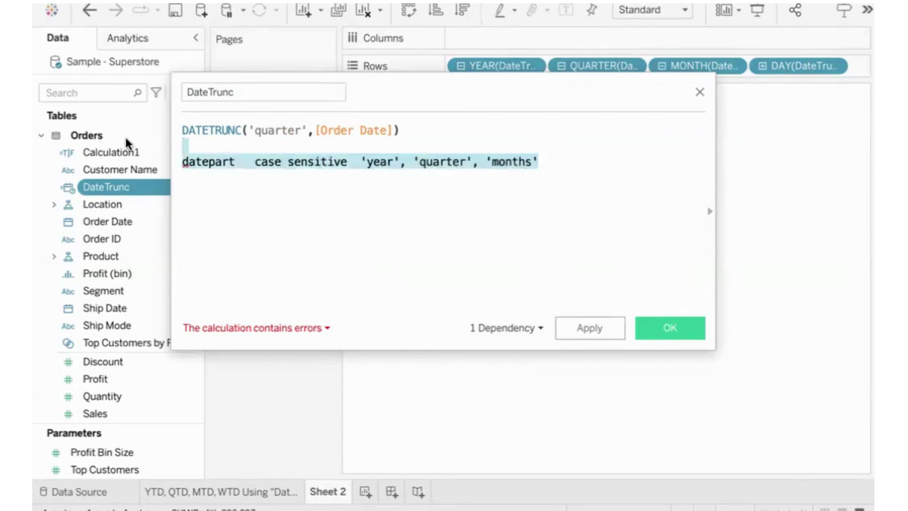
pyautogui.press('BackSpace')
pyautogui.click(278, 130)
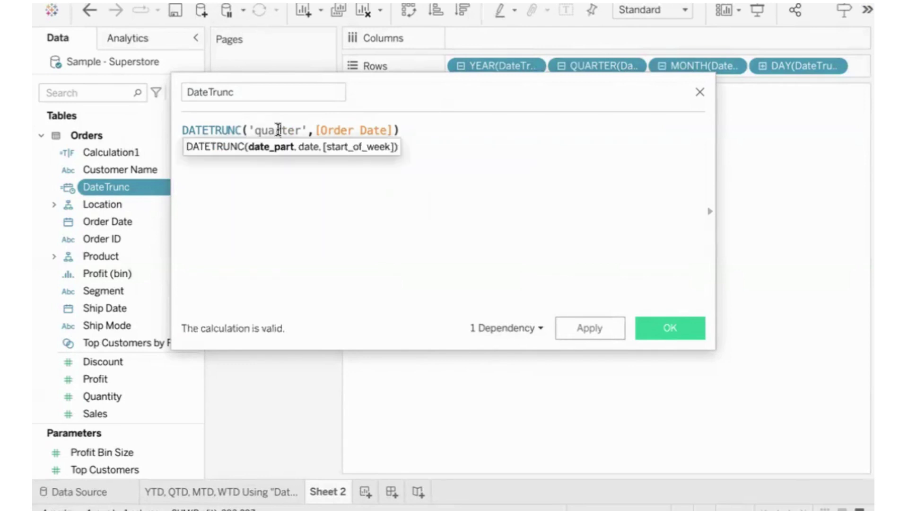
pyautogui.click(427, 130)
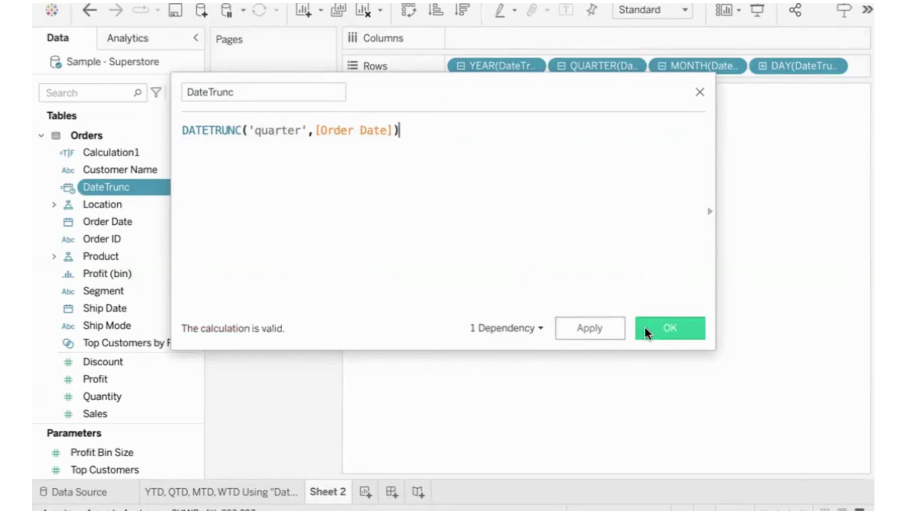
pyautogui.click(660, 328)
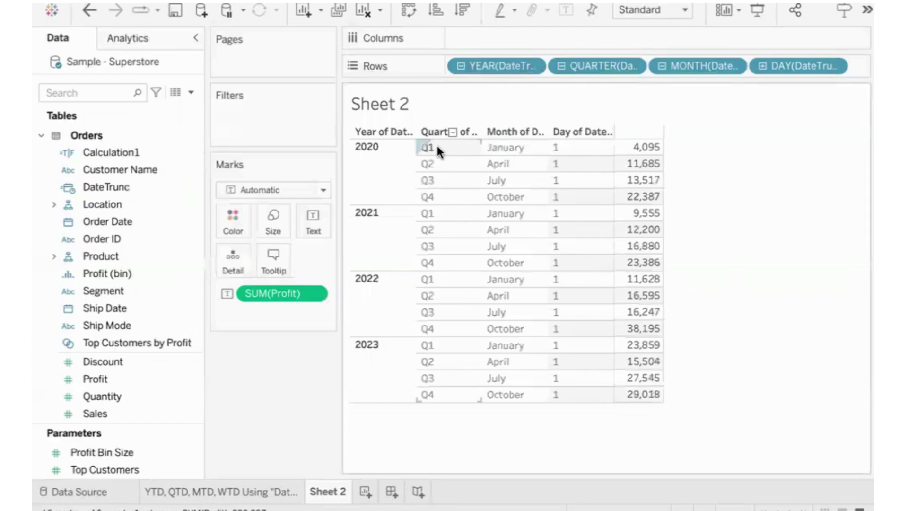
# - Collapse the DateTrunc hierarchy in Rows to year and drill down again through quarter, month and day
pyautogui.click(461, 67)
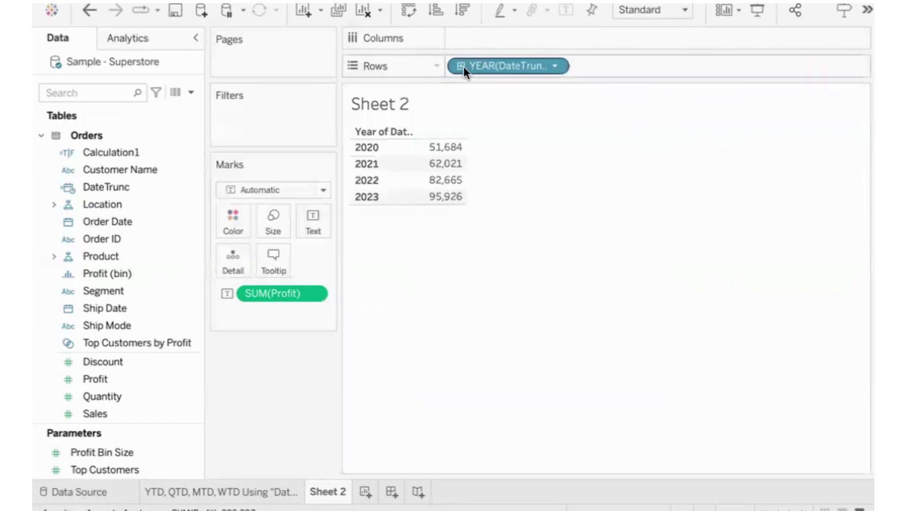
pyautogui.click(461, 65)
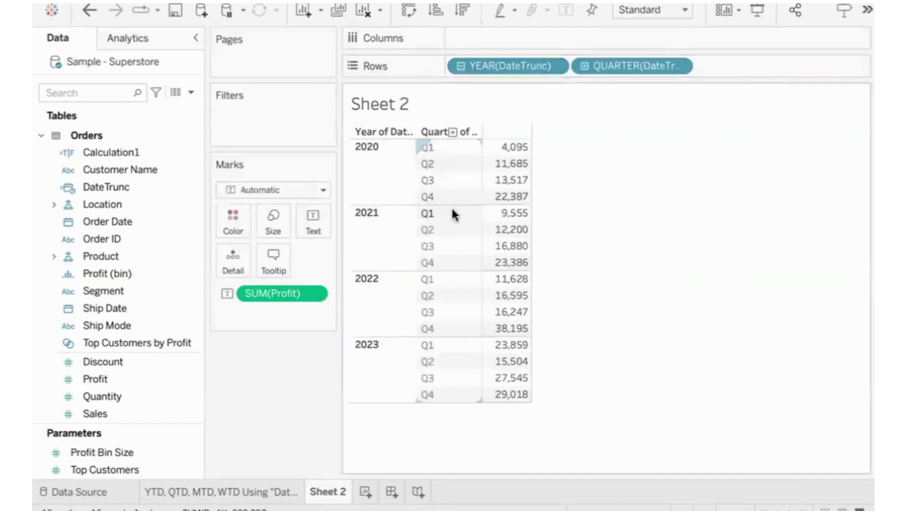
pyautogui.click(583, 66)
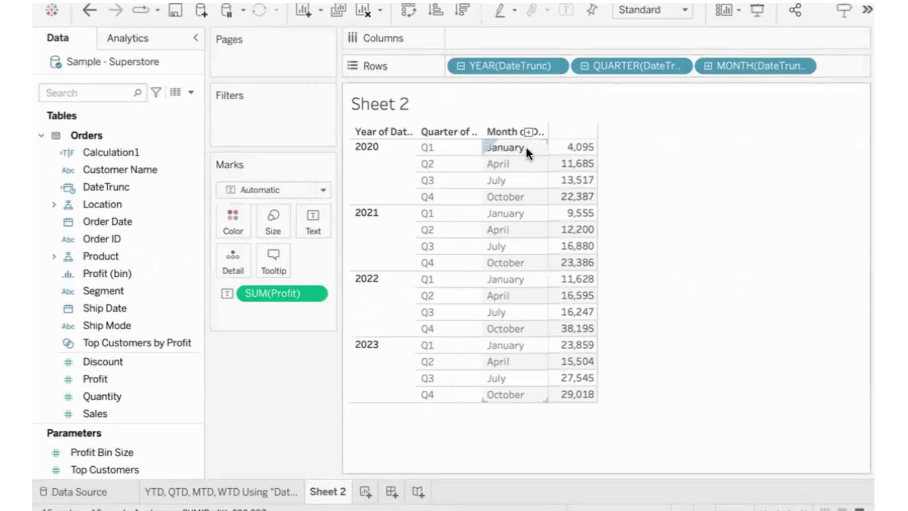
pyautogui.click(707, 66)
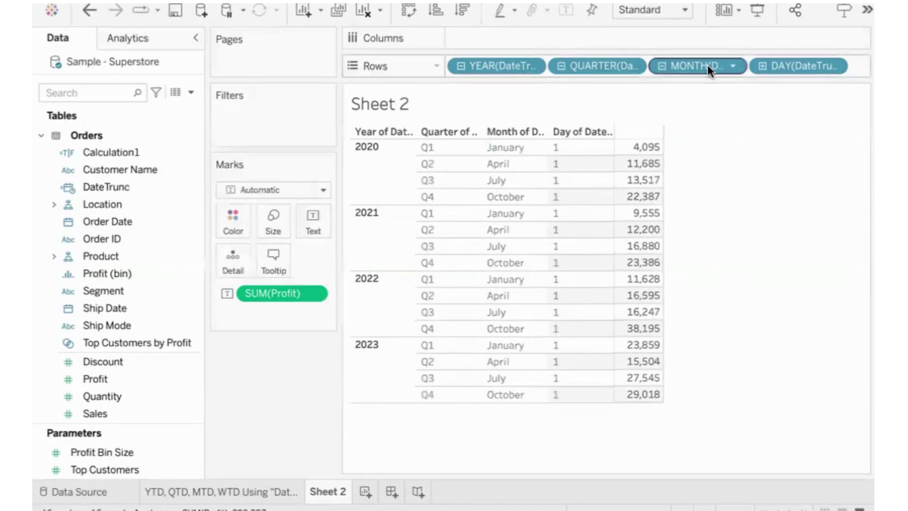
# - Clear all fields from Sheet 2 and from the YTD, QTD, MTD, WTD worksheet
pyautogui.click(461, 65)
pyautogui.moveTo(486, 66); pyautogui.dragTo(538, 307)
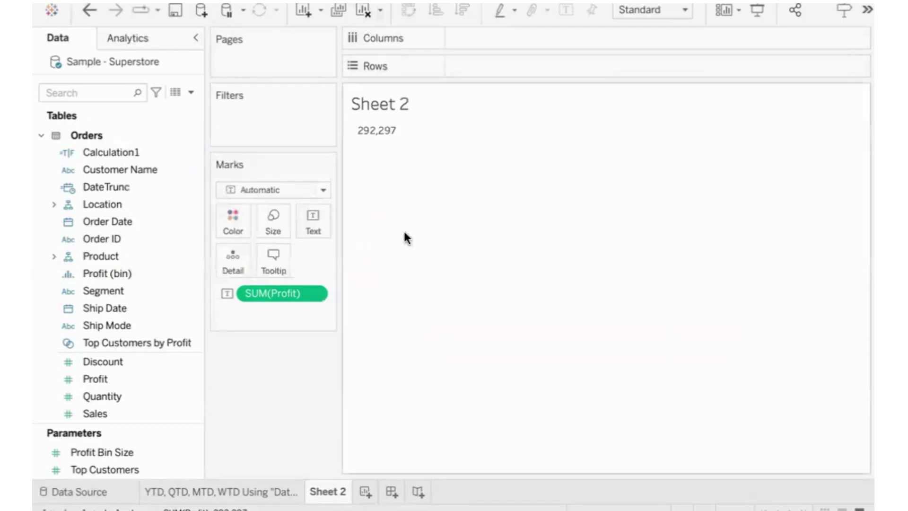
pyautogui.click(358, 14)
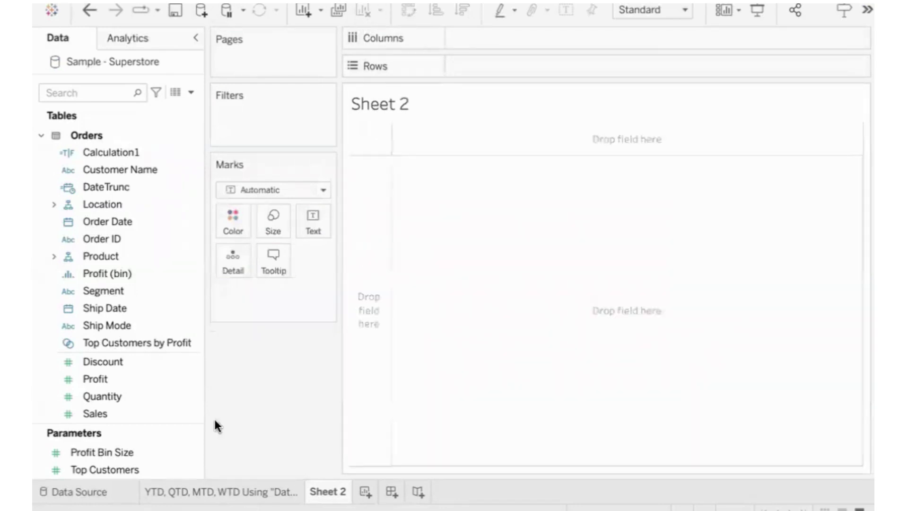
pyautogui.click(213, 492)
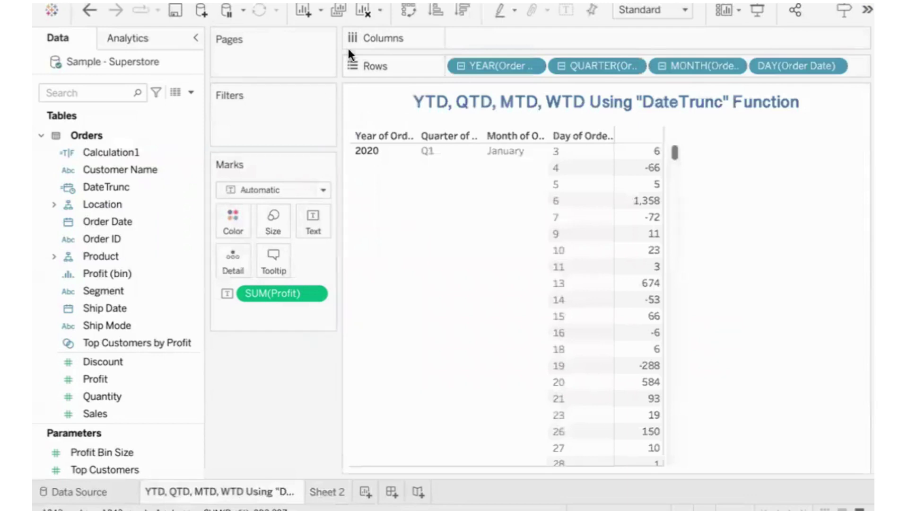
pyautogui.click(359, 15)
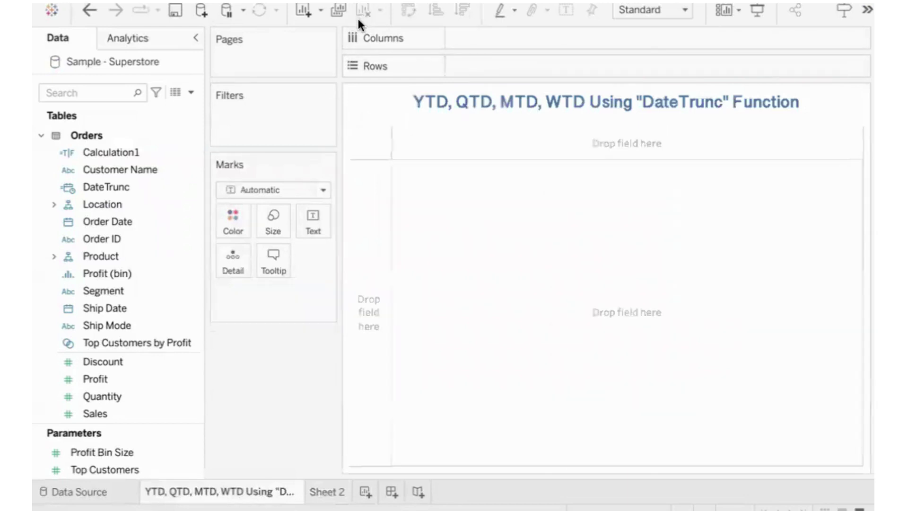
# - Start a new parameter named Date Level with the data type String
pyautogui.click(191, 93)
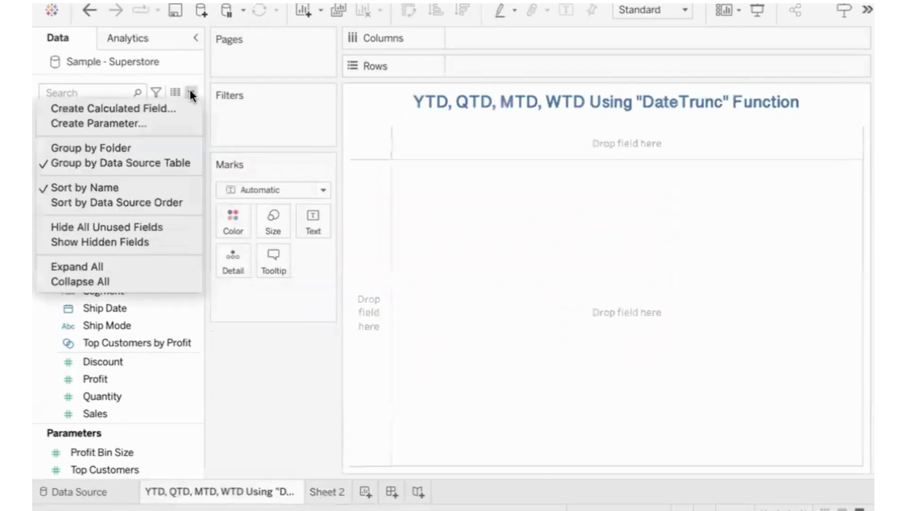
pyautogui.click(182, 124)
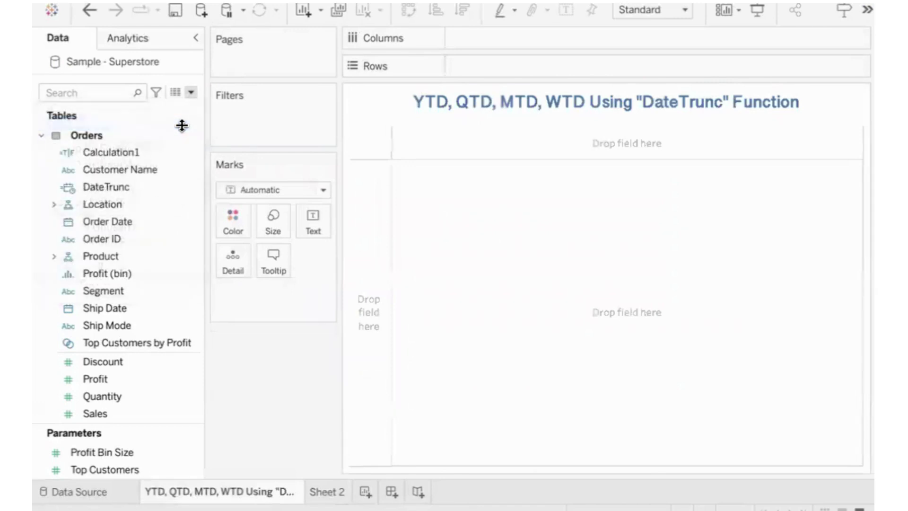
pyautogui.press('BackSpace')
pyautogui.press('BackSpace')
pyautogui.press('BackSpace')
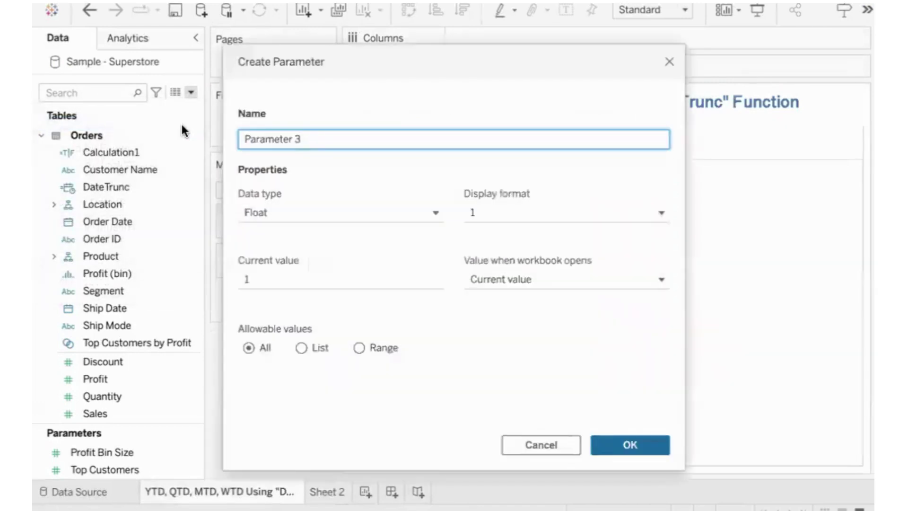
pyautogui.press('BackSpace')
pyautogui.press('BackSpace')
pyautogui.press('BackSpace')
pyautogui.press('BackSpace')
pyautogui.press('BackSpace')
pyautogui.press('BackSpace')
pyautogui.press('BackSpace')
pyautogui.press('BackSpace')
pyautogui.write('Date Level')
pyautogui.click(288, 212)
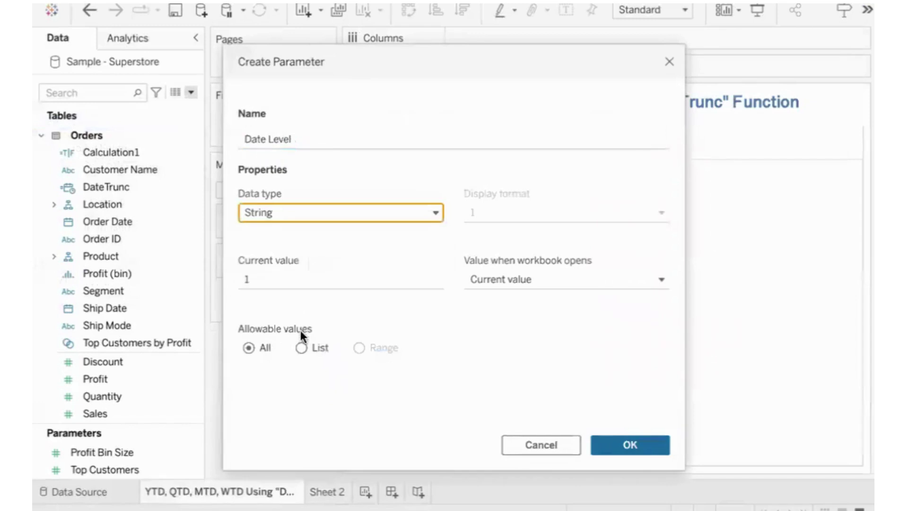
# - Restrict the parameter's allowable values to a list and add the values YTD and QTD
pyautogui.click(300, 347)
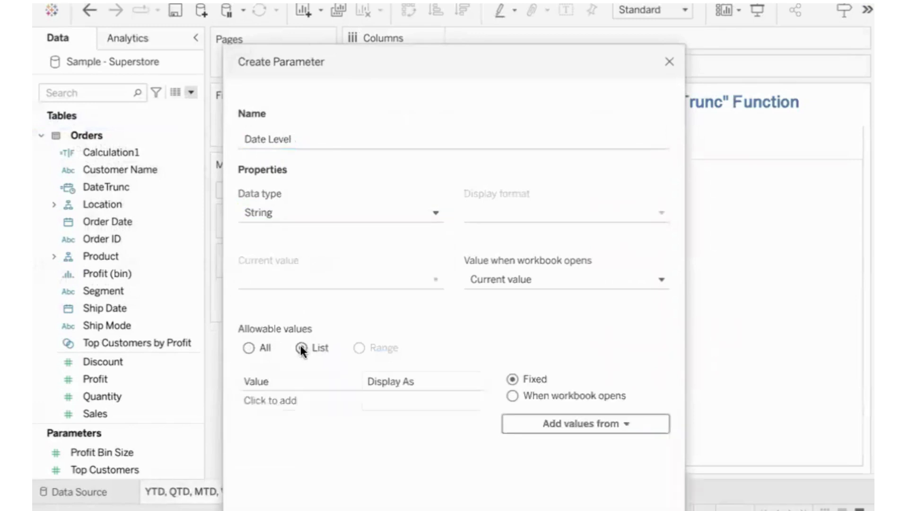
pyautogui.click(299, 400)
pyautogui.write('YTD')
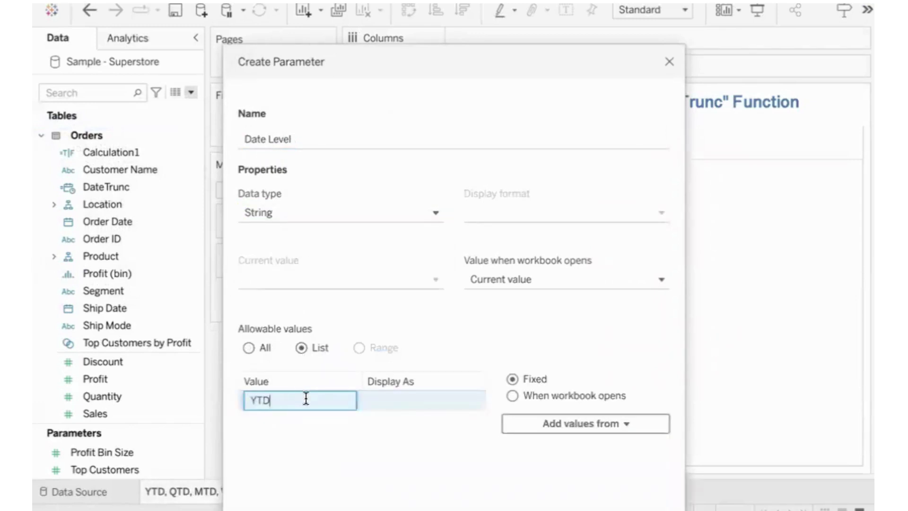
pyautogui.click(393, 399)
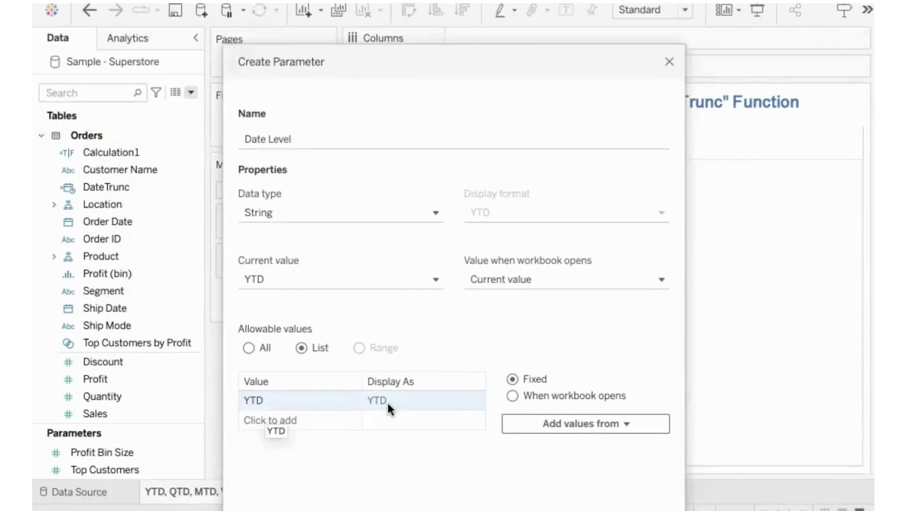
pyautogui.click(311, 420)
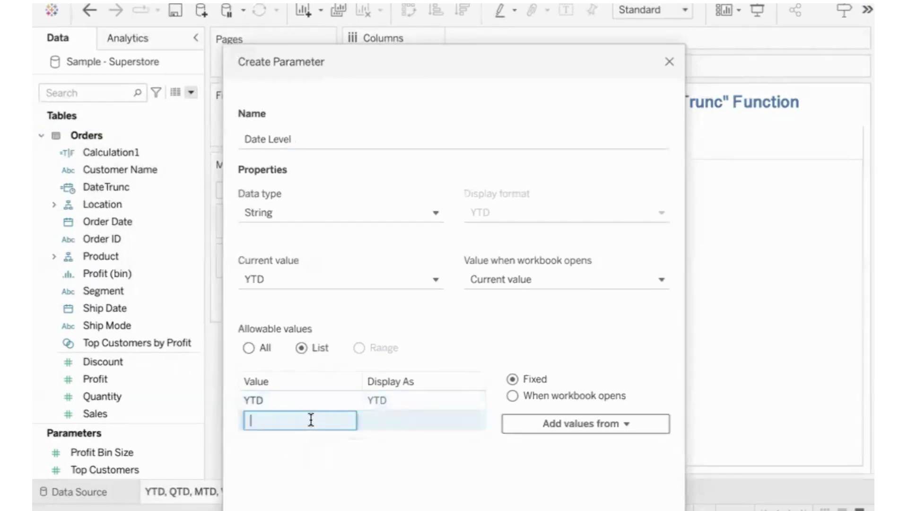
pyautogui.write('QTD')
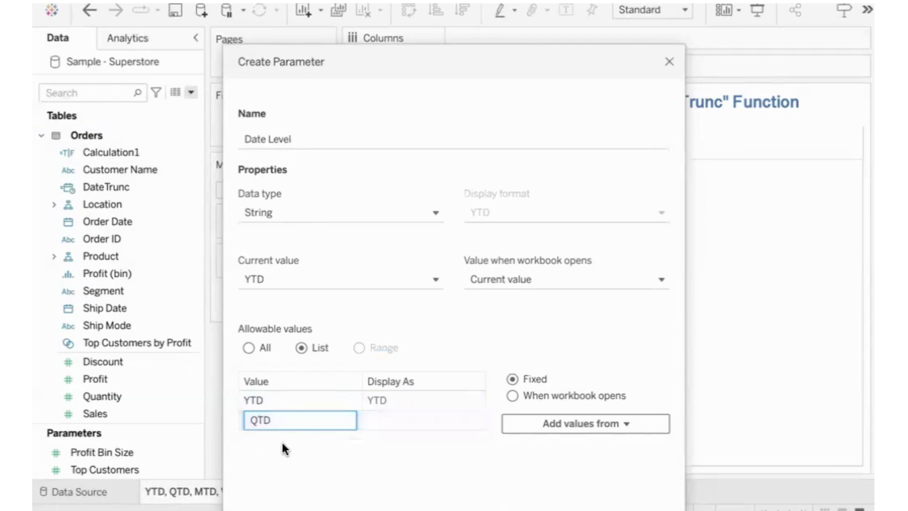
pyautogui.press('Return')
# - Add MTD and WTD to the list of allowable values and create the Date Level parameter
pyautogui.click(282, 441)
pyautogui.write('M')
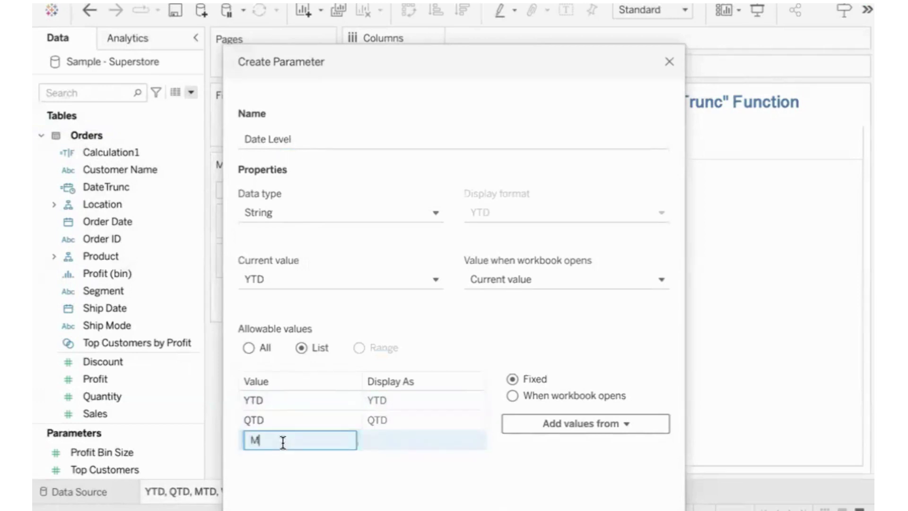
pyautogui.write('TD')
pyautogui.press('Return')
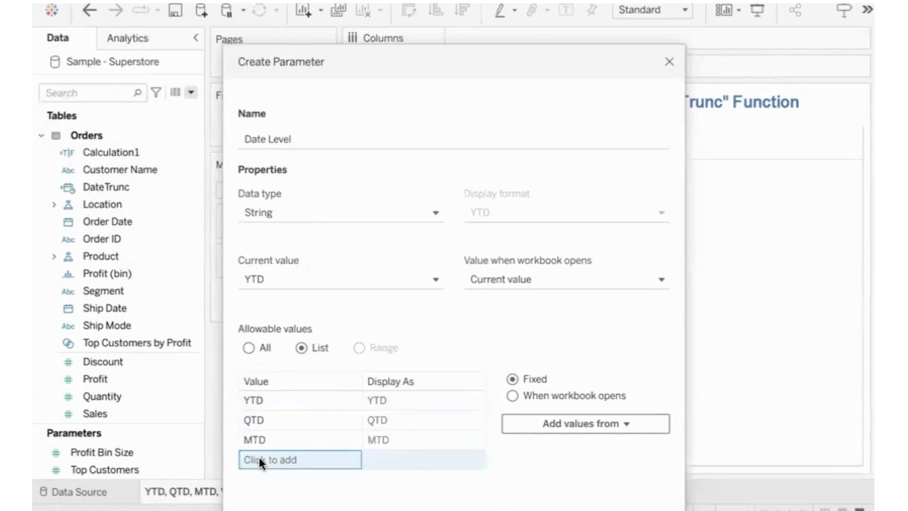
pyautogui.click(259, 457)
pyautogui.write('WTD')
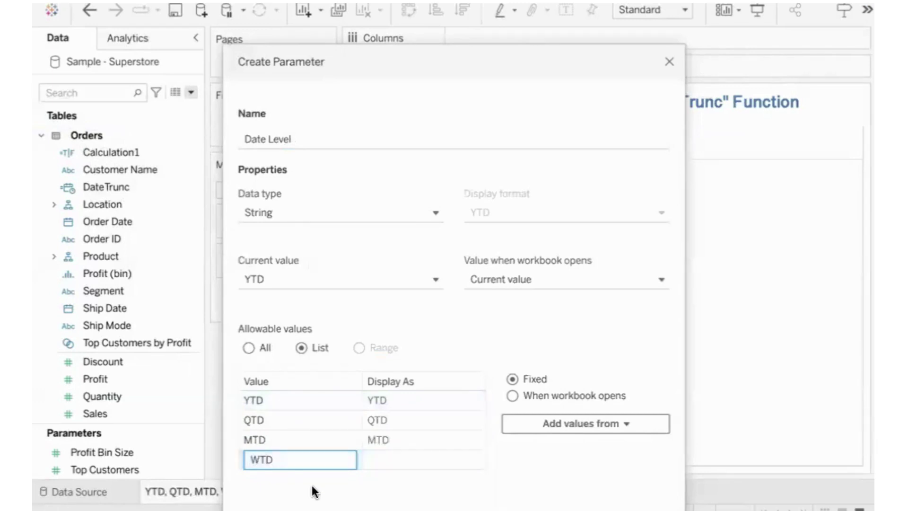
pyautogui.press('Return')
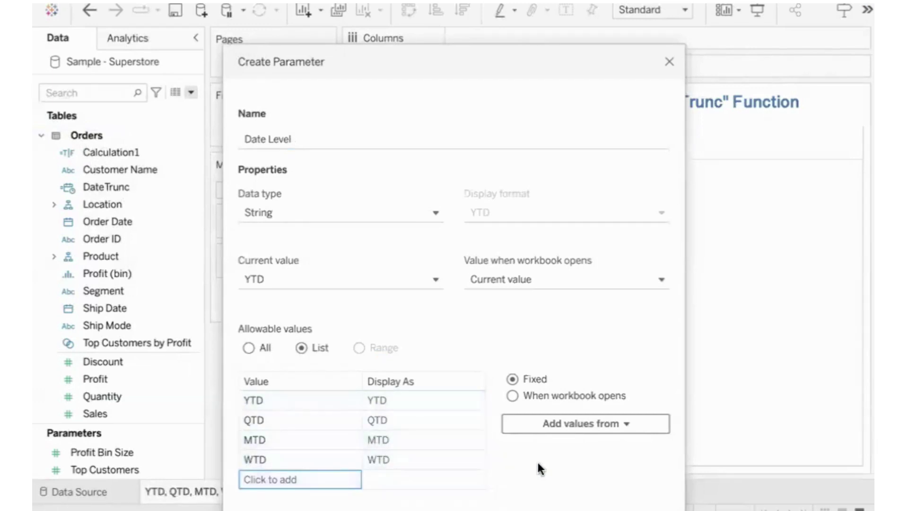
pyautogui.press('Tab')
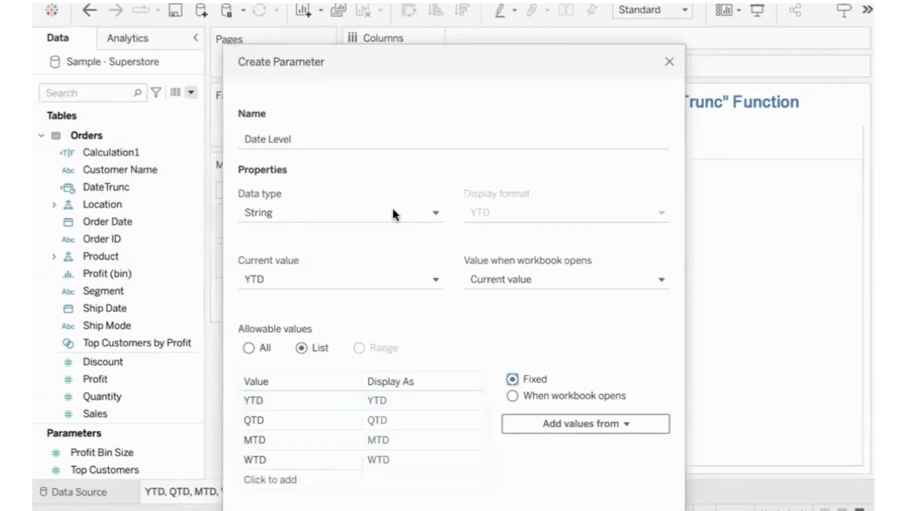
pyautogui.click(312, 139)
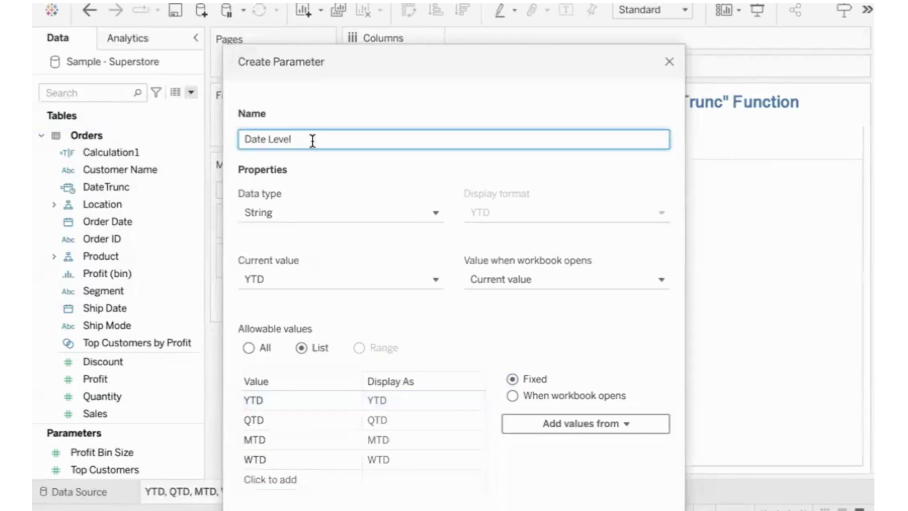
pyautogui.press('Return')
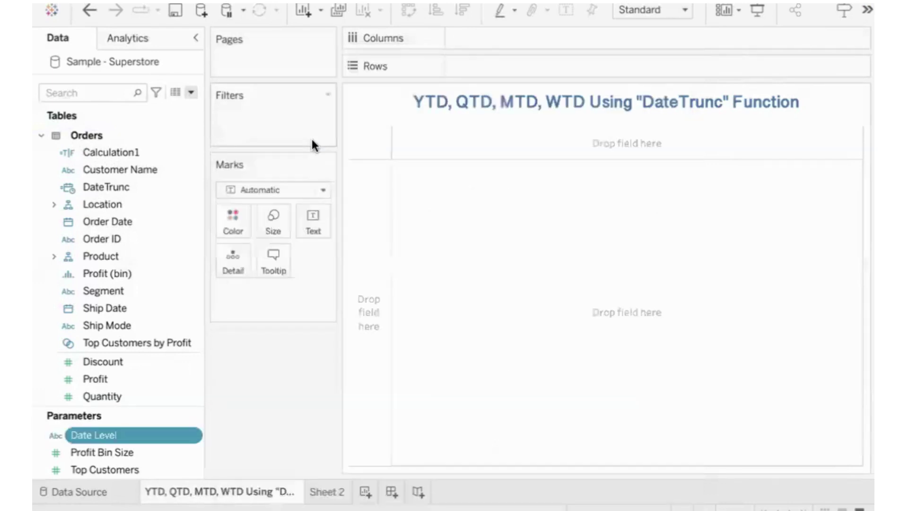
# - Show the Date Level parameter control on the sheet and switch its value to QTD, followed by MTD
pyautogui.click(192, 434)
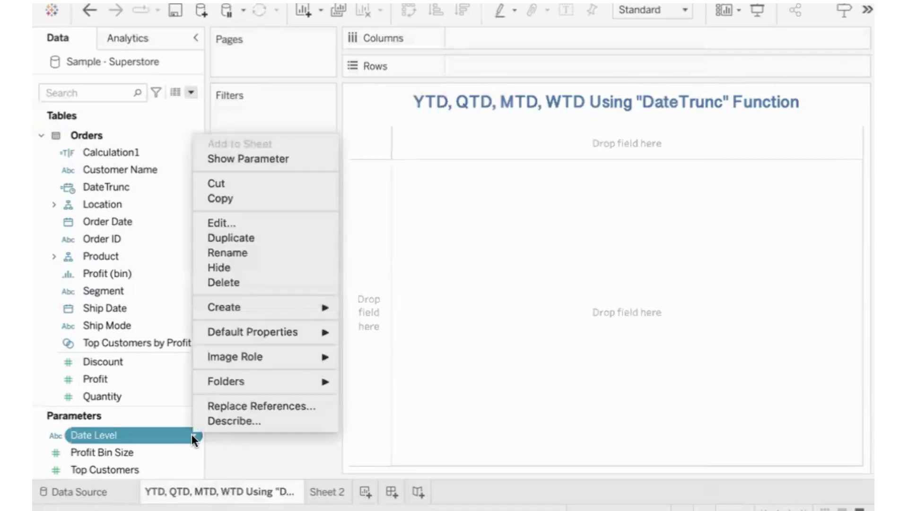
pyautogui.click(264, 160)
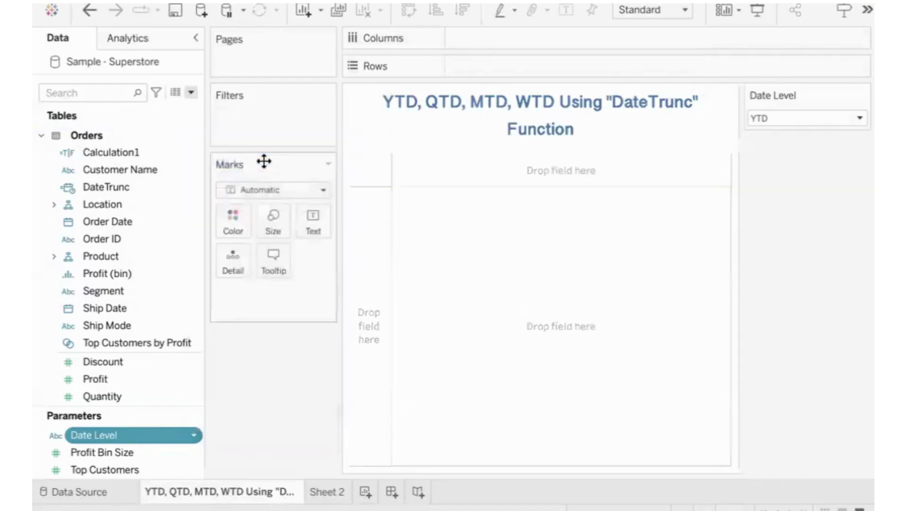
pyautogui.click(804, 117)
pyautogui.click(781, 145)
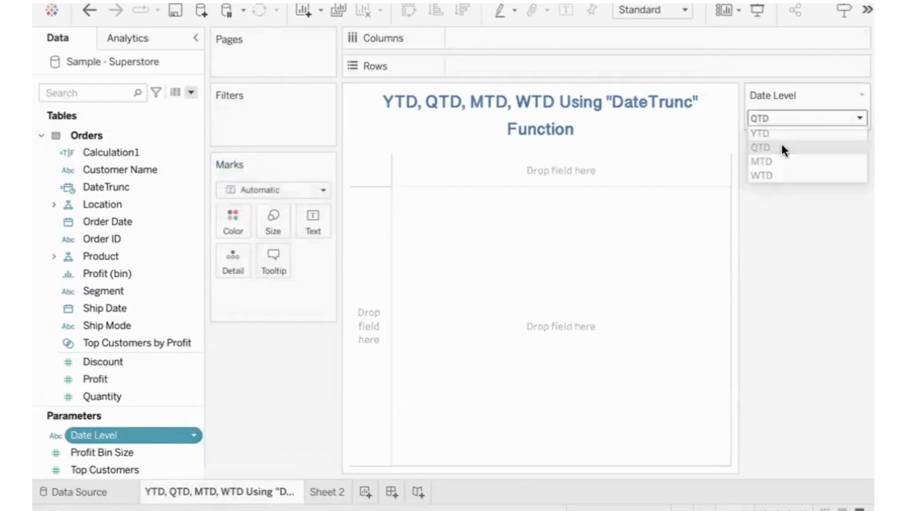
pyautogui.click(776, 116)
pyautogui.click(773, 160)
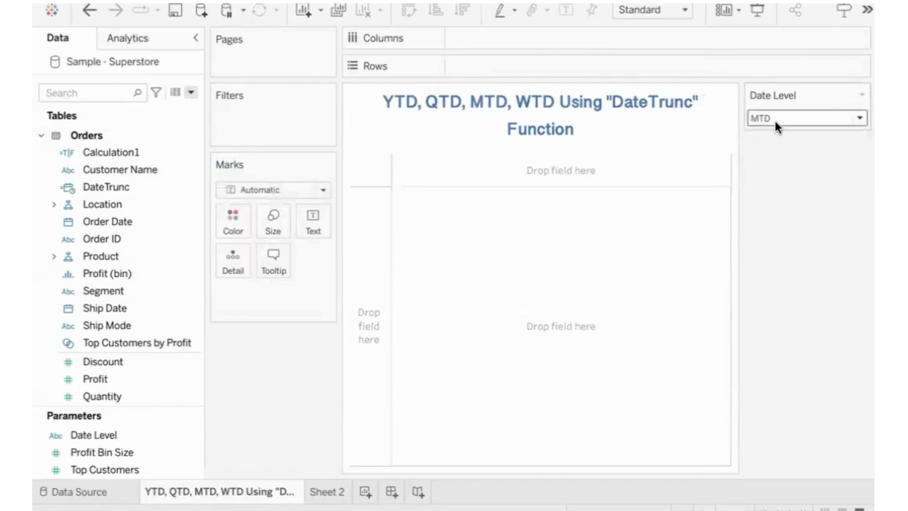
# - Set the Date Level parameter to YTD
pyautogui.click(774, 117)
pyautogui.click(770, 134)
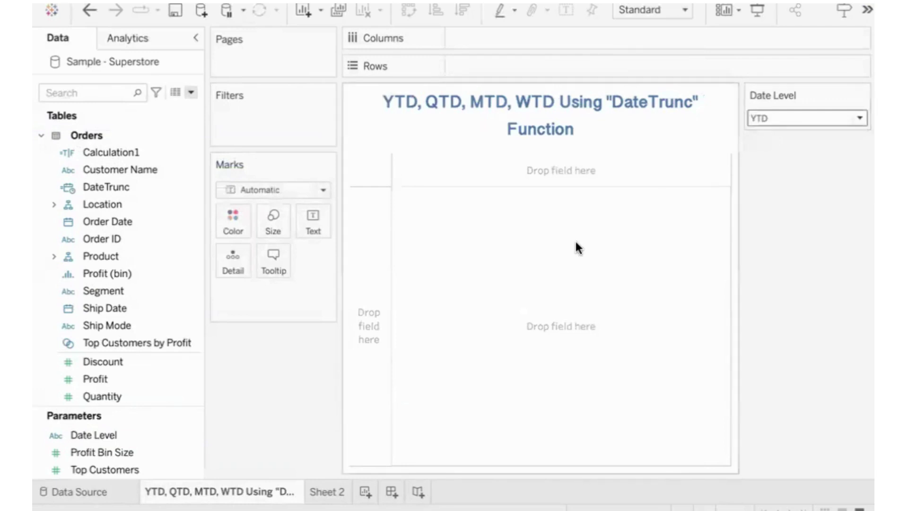
# - Start a calculated field named DateTruncated with the formula [Order Date] >= DATETRUNC('year',TODAY()) and [Order Date] <= TODAY()
pyautogui.click(191, 92)
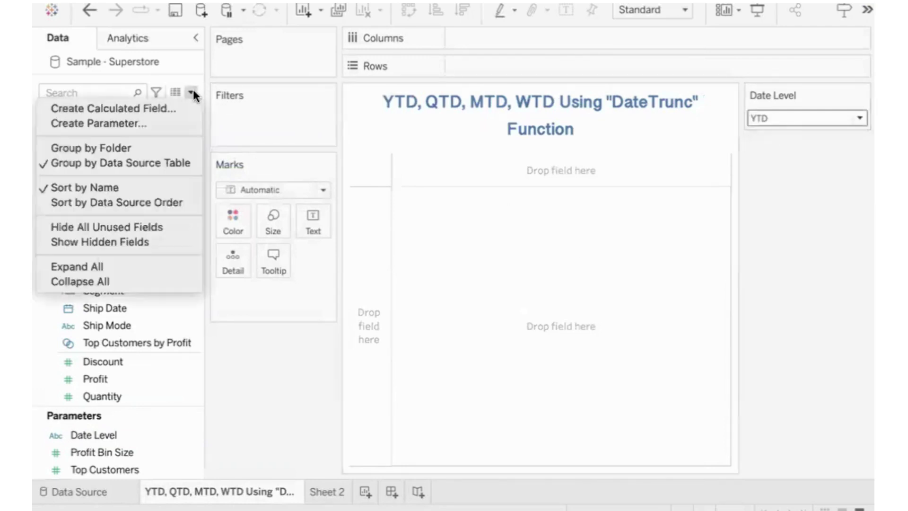
pyautogui.click(174, 109)
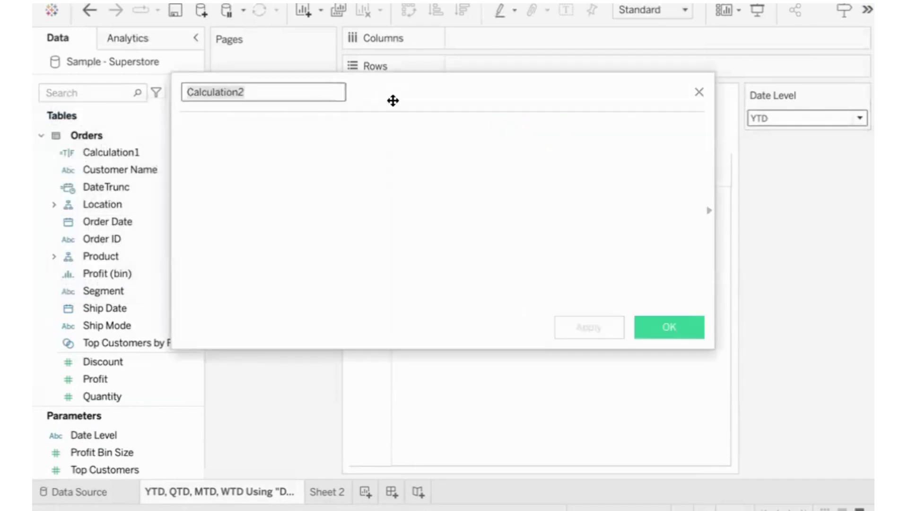
pyautogui.moveTo(399, 94); pyautogui.dragTo(435, 141)
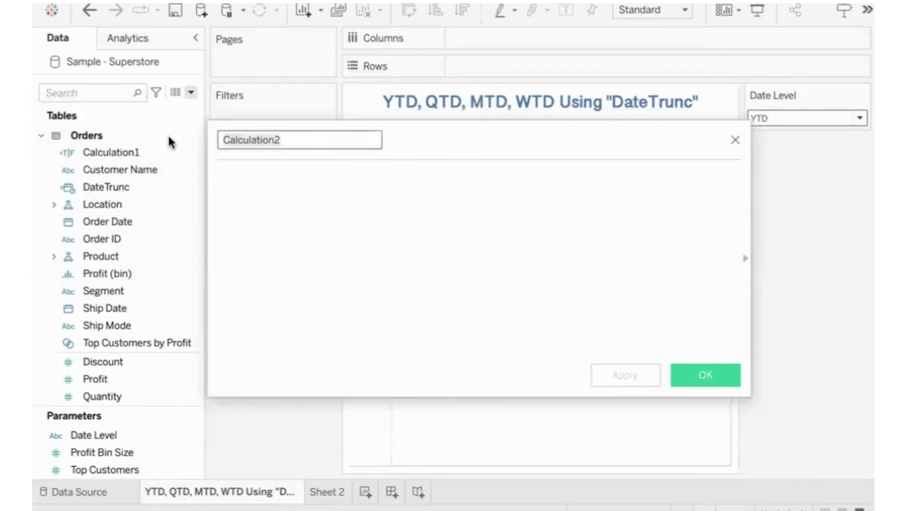
pyautogui.write('Date')
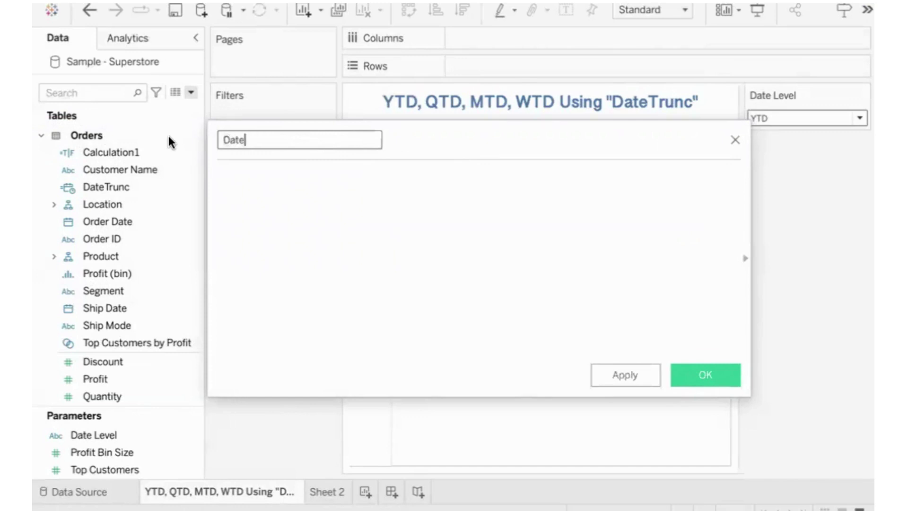
pyautogui.write('Truncated')
pyautogui.click(276, 194)
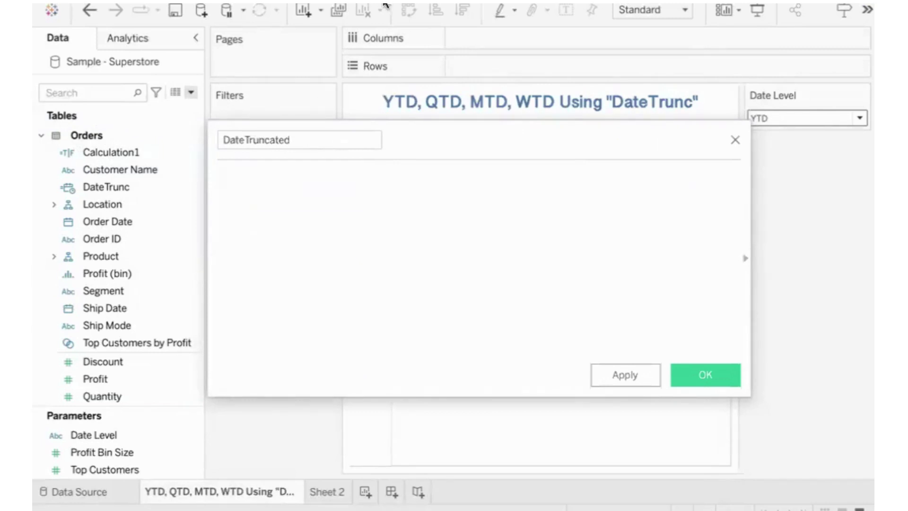
pyautogui.moveTo(834, 7)
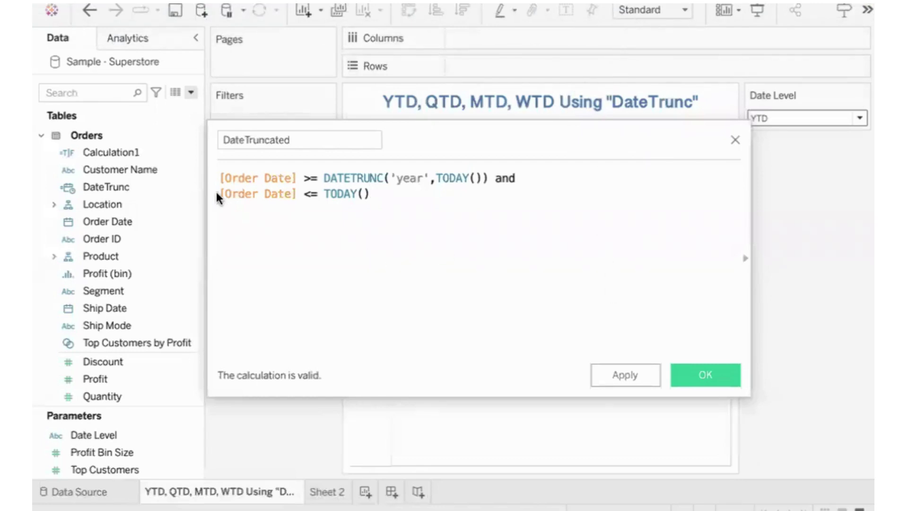
pyautogui.moveTo(221, 185); pyautogui.dragTo(476, 188)
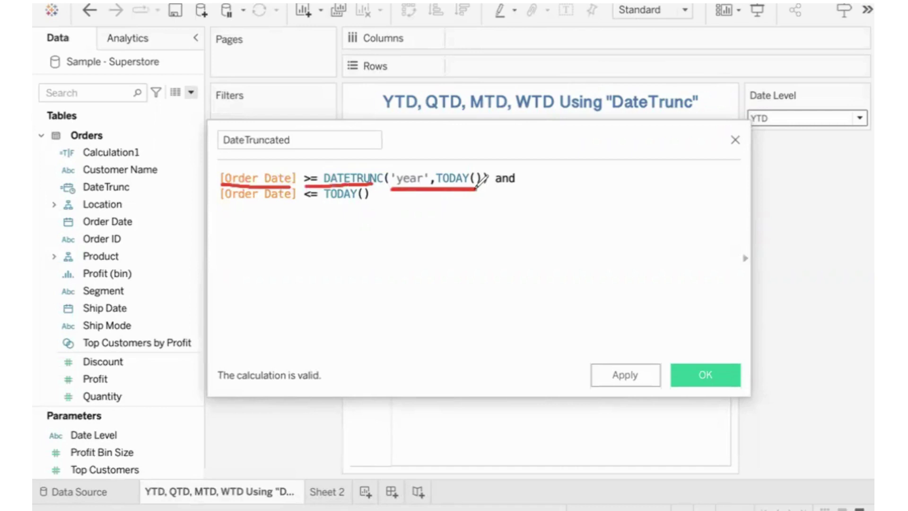
pyautogui.moveTo(398, 88)
pyautogui.mouseDown()
pyautogui.moveTo(420, 67)
pyautogui.moveTo(455, 75)
pyautogui.mouseUp()
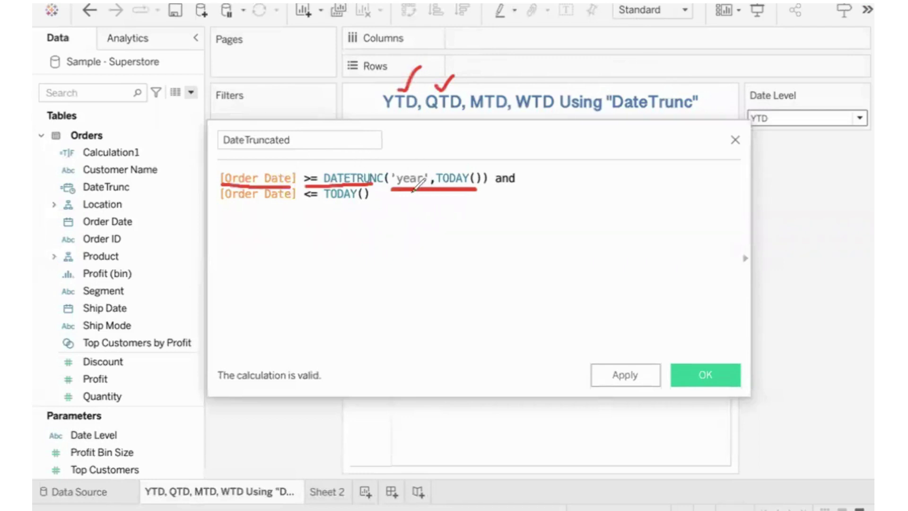
pyautogui.moveTo(464, 182)
pyautogui.mouseDown()
pyautogui.moveTo(489, 179)
pyautogui.moveTo(483, 163)
pyautogui.moveTo(457, 160)
pyautogui.moveTo(435, 185)
pyautogui.mouseUp()
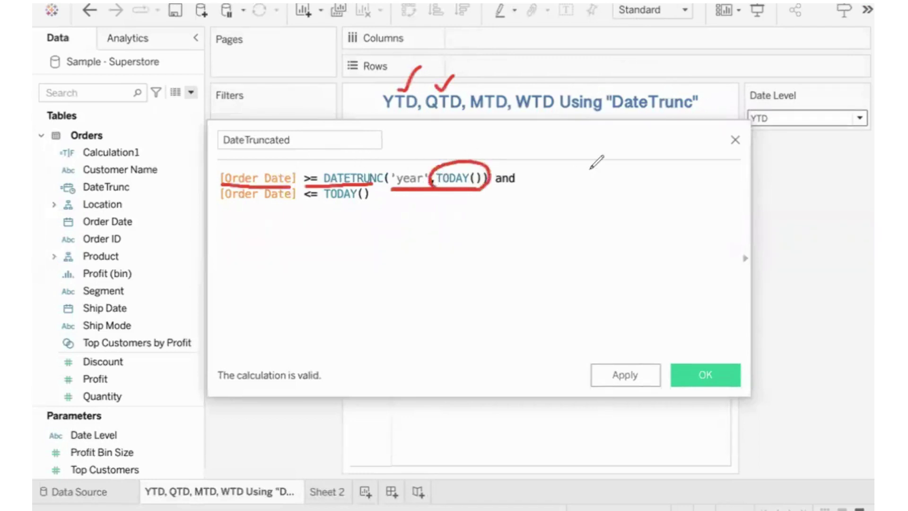
pyautogui.moveTo(591, 169)
pyautogui.mouseDown()
pyautogui.moveTo(593, 194)
pyautogui.moveTo(652, 159)
pyautogui.moveTo(672, 134)
pyautogui.moveTo(694, 161)
pyautogui.moveTo(723, 141)
pyautogui.moveTo(742, 166)
pyautogui.mouseUp()
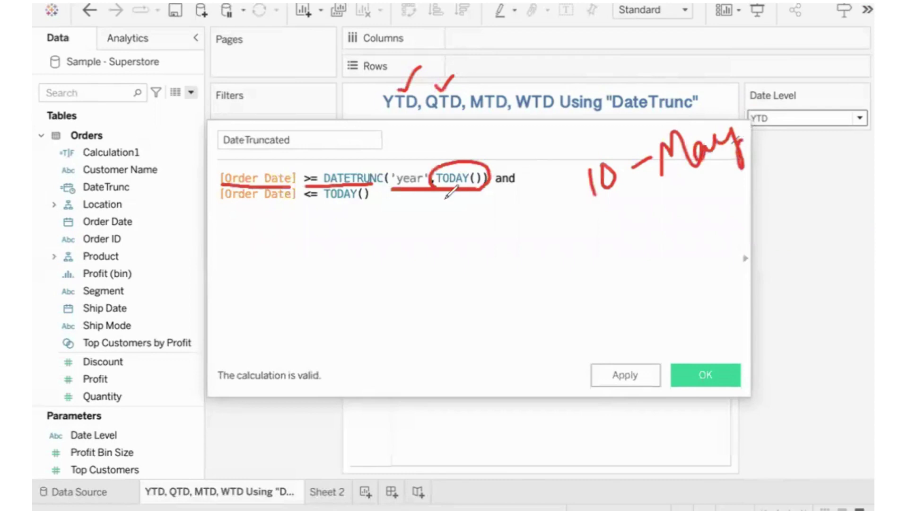
pyautogui.moveTo(743, 127)
pyautogui.mouseDown()
pyautogui.moveTo(763, 117)
pyautogui.moveTo(765, 105)
pyautogui.moveTo(822, 109)
pyautogui.moveTo(839, 100)
pyautogui.mouseUp()
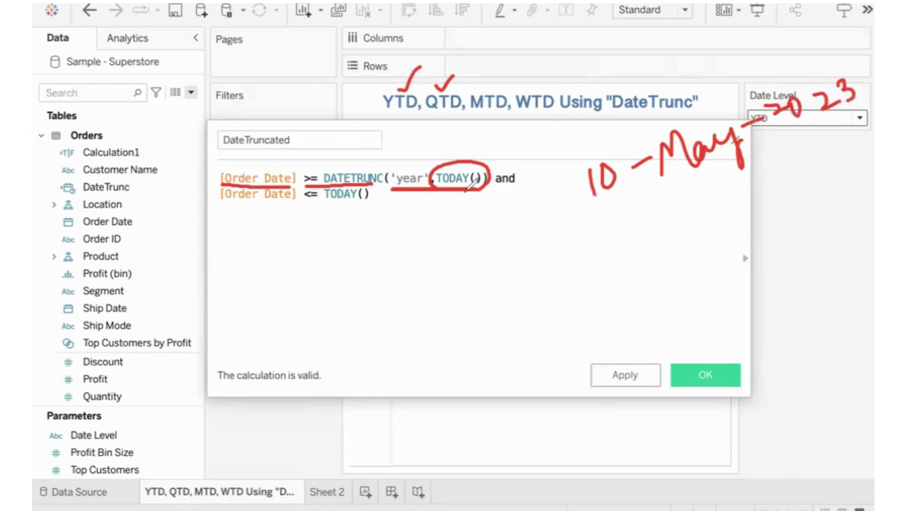
pyautogui.moveTo(785, 137); pyautogui.dragTo(842, 114)
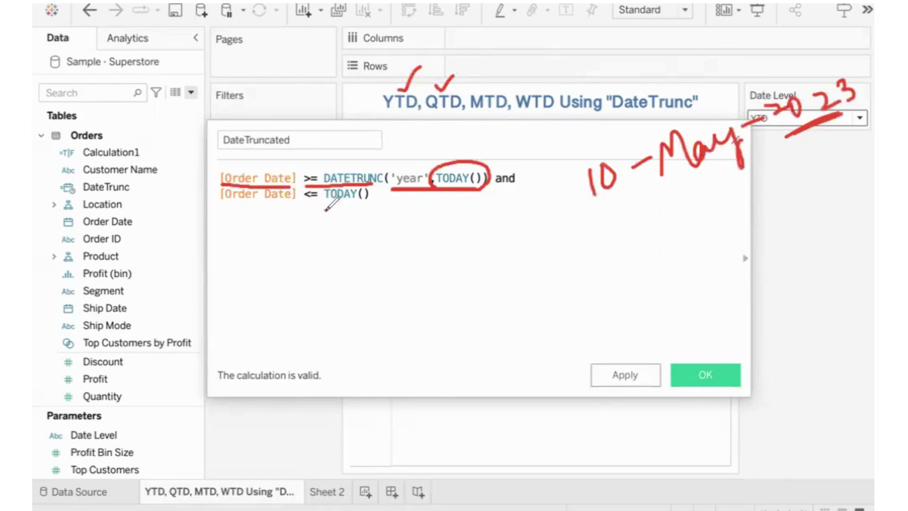
pyautogui.moveTo(326, 210)
pyautogui.mouseDown()
pyautogui.moveTo(375, 210)
pyautogui.moveTo(378, 191)
pyautogui.moveTo(348, 179)
pyautogui.moveTo(325, 184)
pyautogui.moveTo(337, 212)
pyautogui.mouseUp()
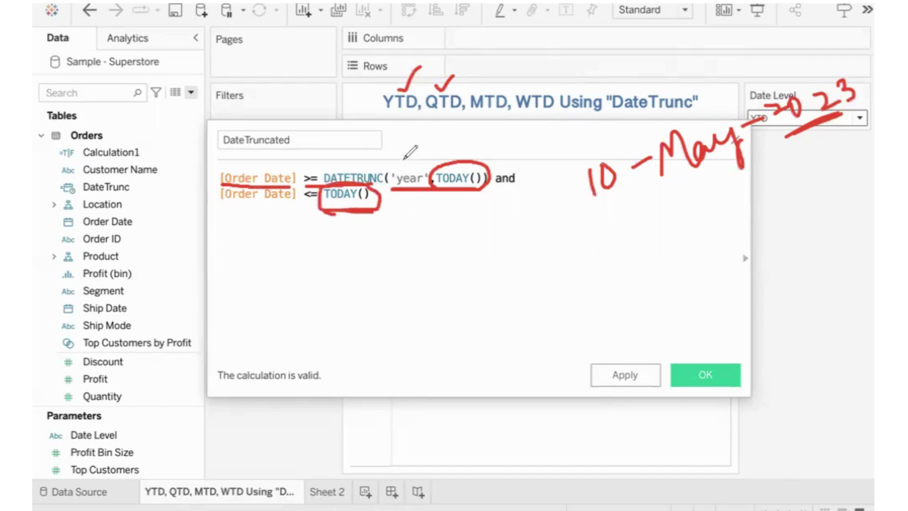
pyautogui.moveTo(404, 159); pyautogui.dragTo(424, 144)
pyautogui.moveTo(299, 212); pyautogui.dragTo(358, 211)
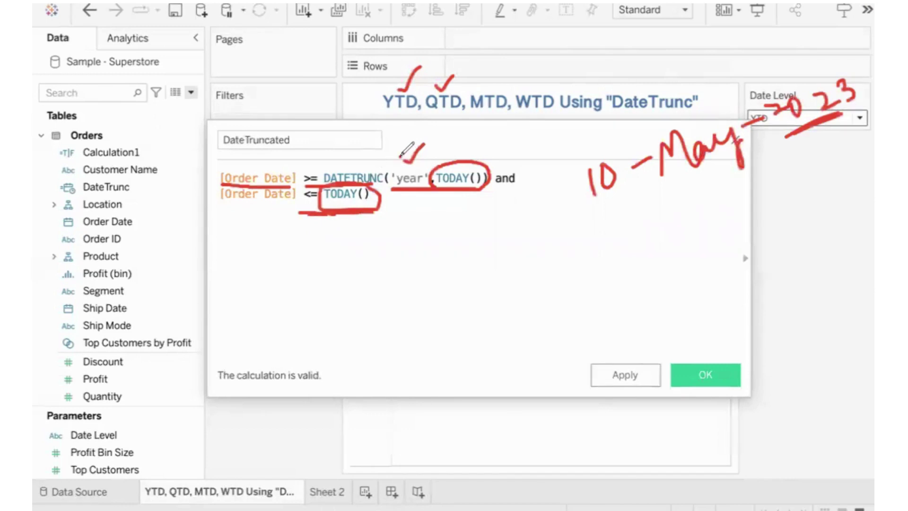
pyautogui.moveTo(421, 149); pyautogui.dragTo(433, 137)
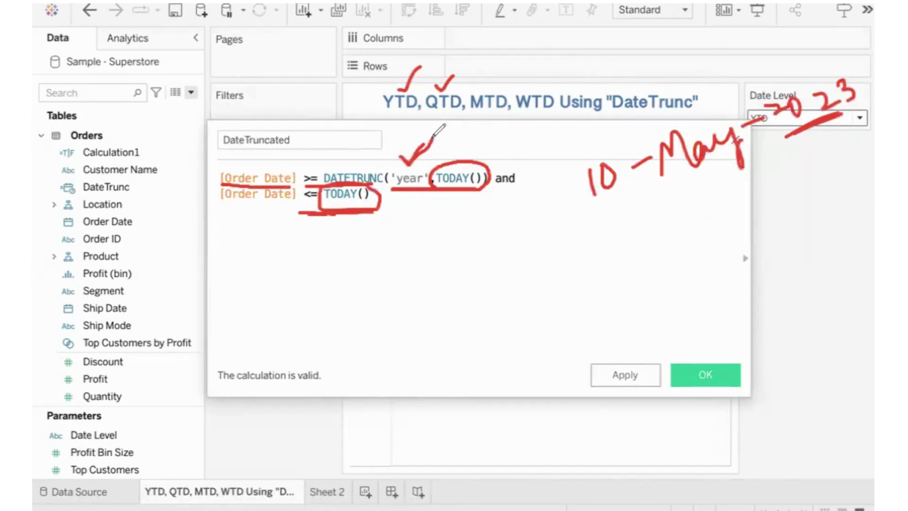
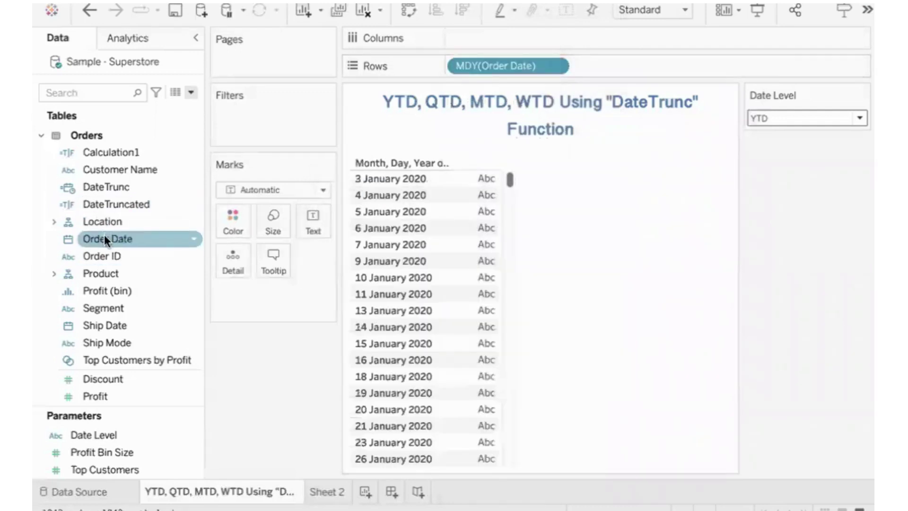
# - Add DateTruncated to Rows beside Order Date and check its values around 1 January and 10 May 2023
pyautogui.moveTo(100, 206); pyautogui.dragTo(605, 64)
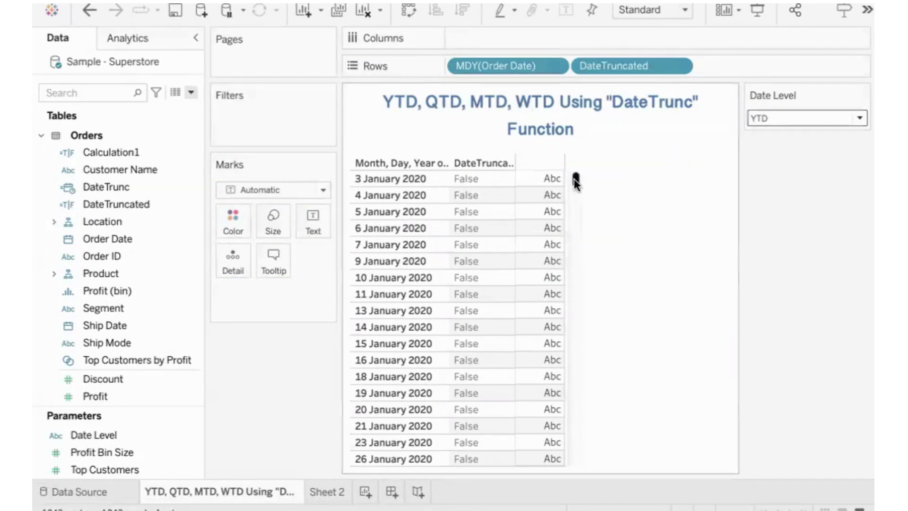
pyautogui.moveTo(574, 177); pyautogui.dragTo(580, 384)
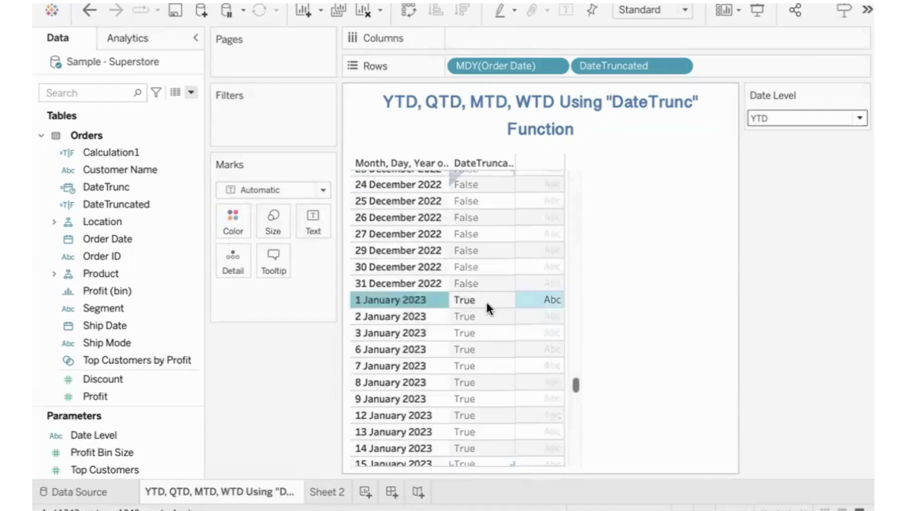
pyautogui.click(576, 386)
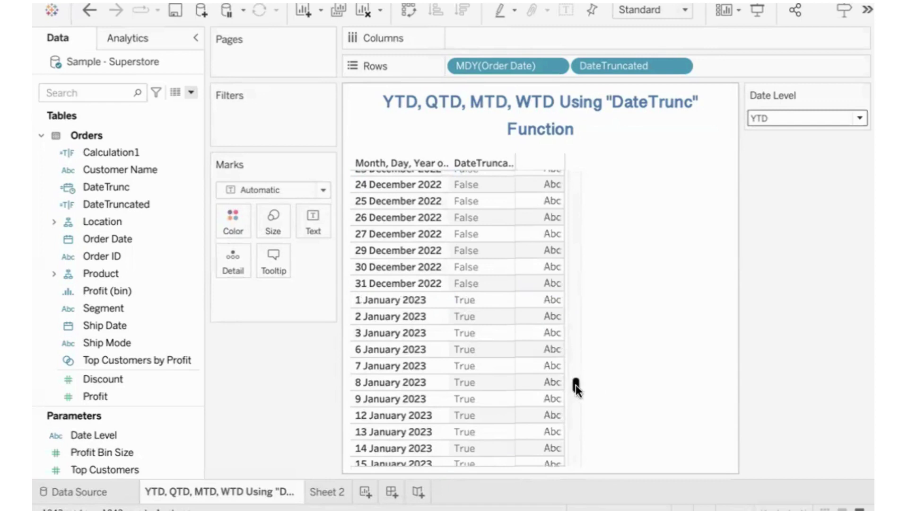
pyautogui.moveTo(576, 387); pyautogui.dragTo(577, 410)
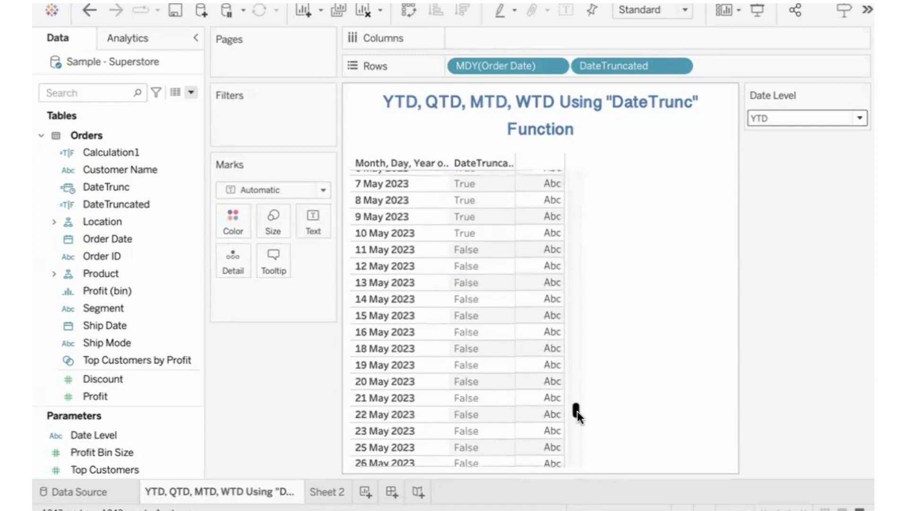
pyautogui.click(480, 233)
pyautogui.click(472, 252)
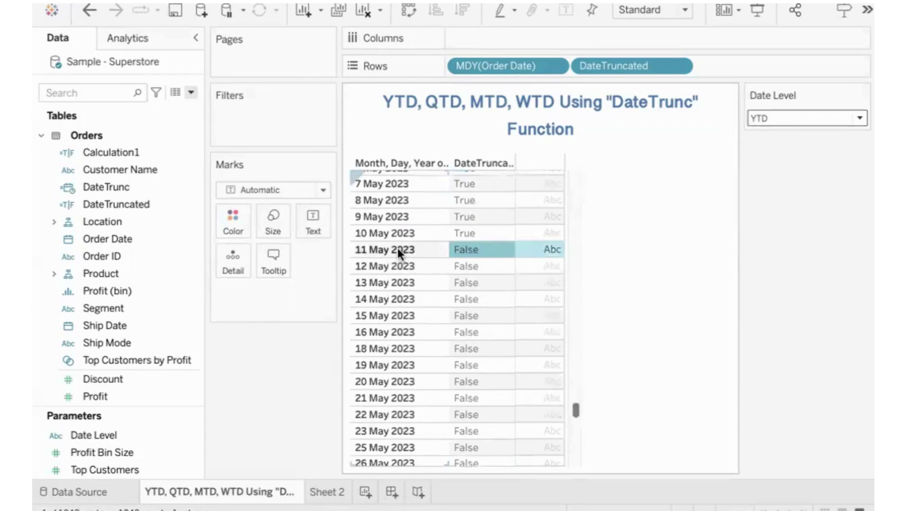
pyautogui.click(497, 380)
pyautogui.click(476, 233)
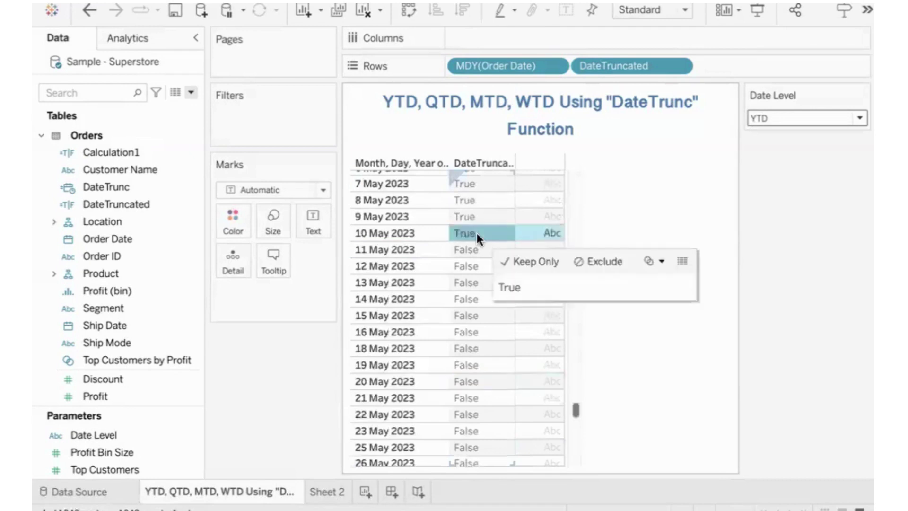
pyautogui.click(708, 142)
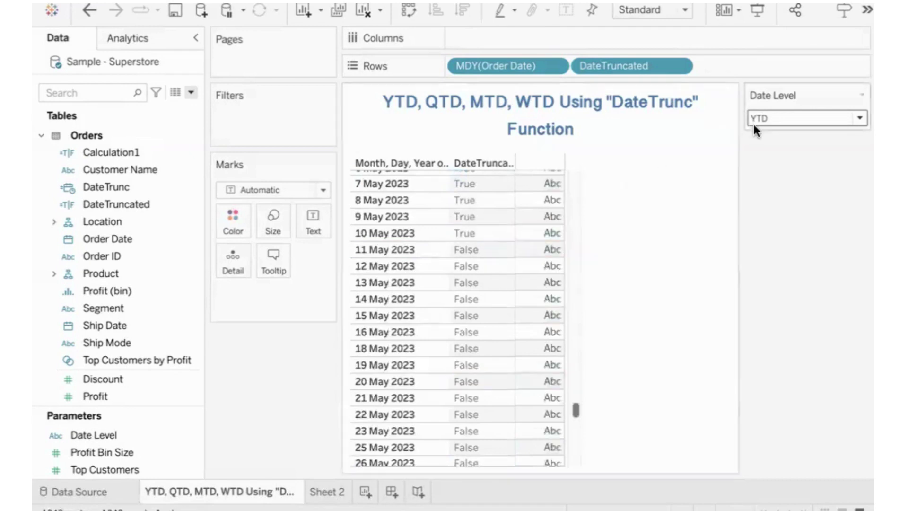
# - Move DateTruncated from Rows to Filters, keep only True, and check the range of remaining dates
pyautogui.moveTo(611, 66); pyautogui.dragTo(253, 126)
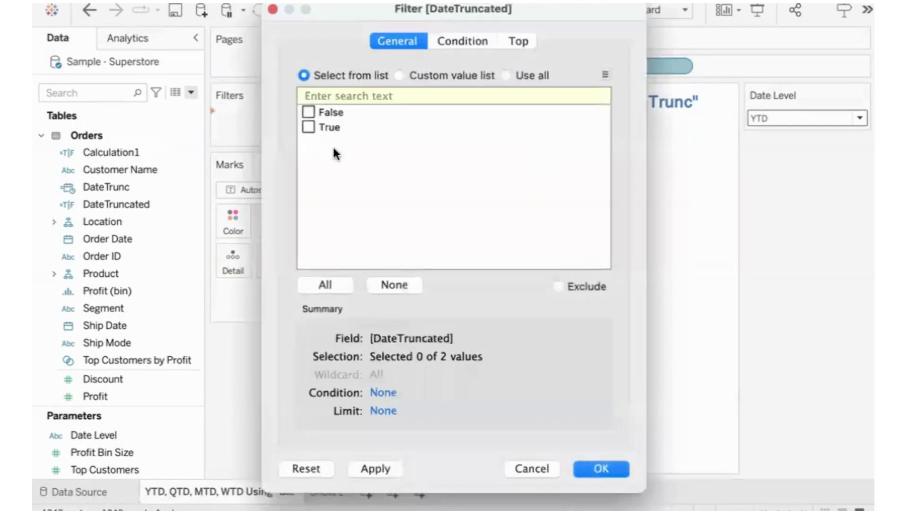
pyautogui.click(602, 469)
pyautogui.moveTo(509, 442); pyautogui.dragTo(494, 140)
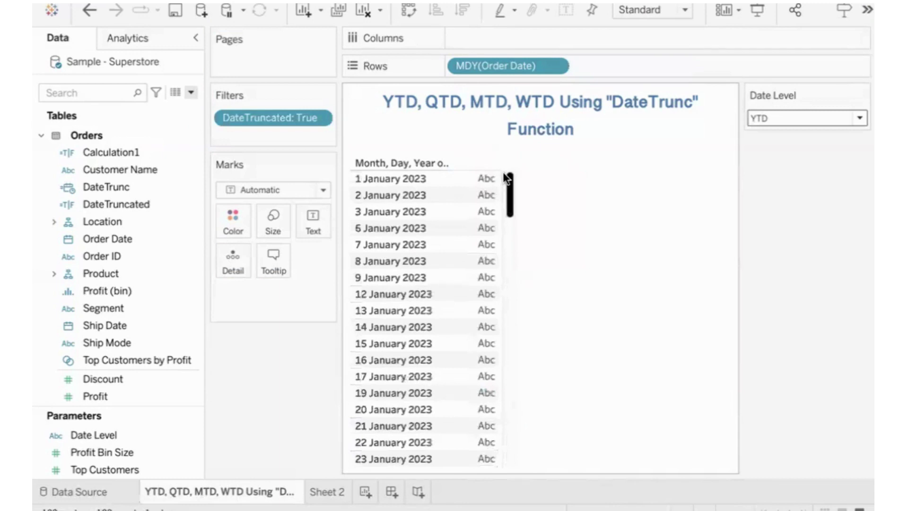
pyautogui.moveTo(505, 176); pyautogui.dragTo(520, 507)
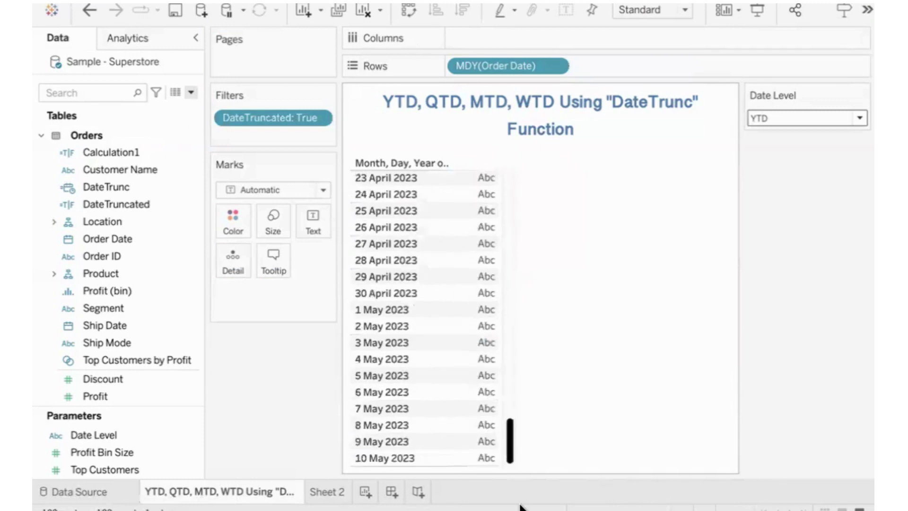
# - Show the sum of Profit as text in the view and display Order Date by Year on Rows
pyautogui.moveTo(97, 396); pyautogui.dragTo(311, 218)
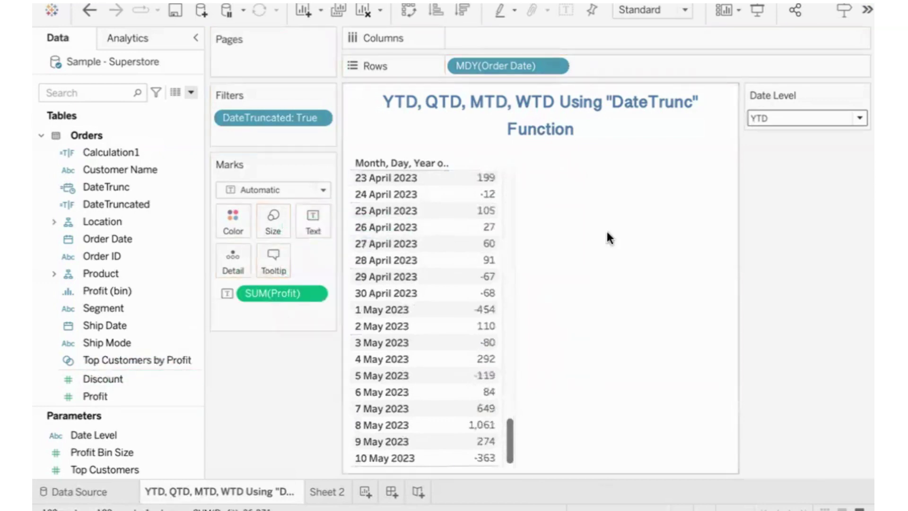
pyautogui.click(557, 66)
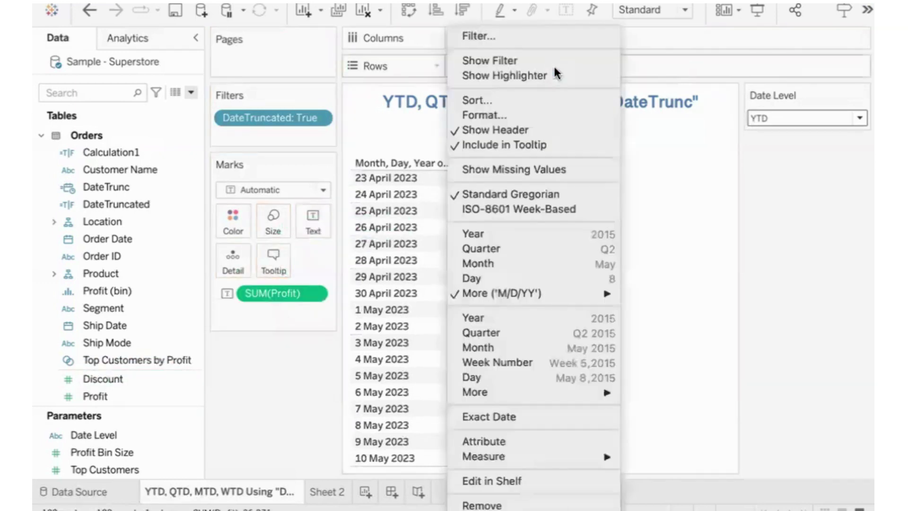
pyautogui.click(522, 233)
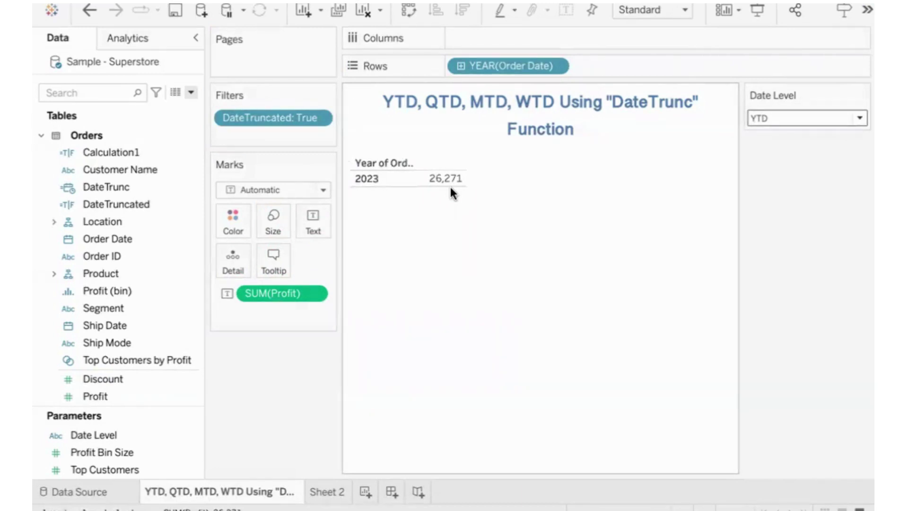
# - Test the Date Level parameter by switching it to QTD, MTD and back to YTD
pyautogui.click(773, 118)
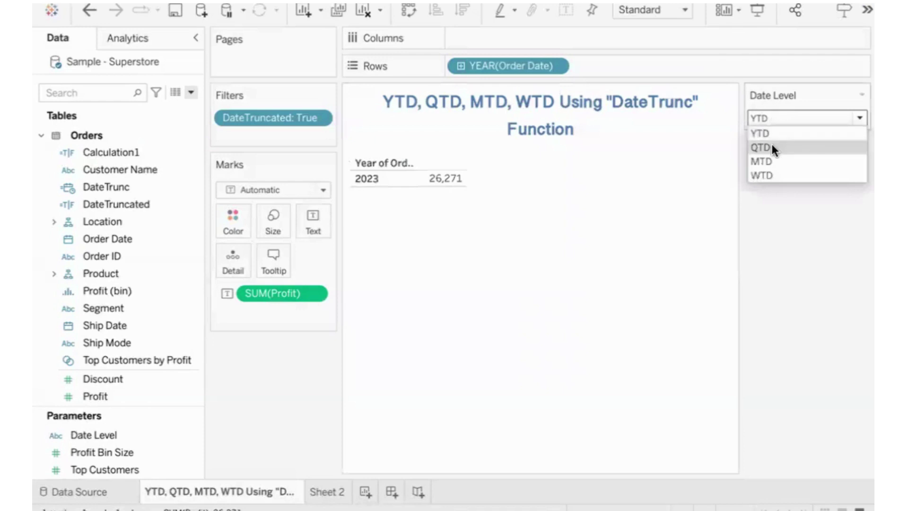
pyautogui.click(771, 146)
pyautogui.click(771, 117)
pyautogui.click(772, 158)
pyautogui.click(770, 118)
pyautogui.click(770, 133)
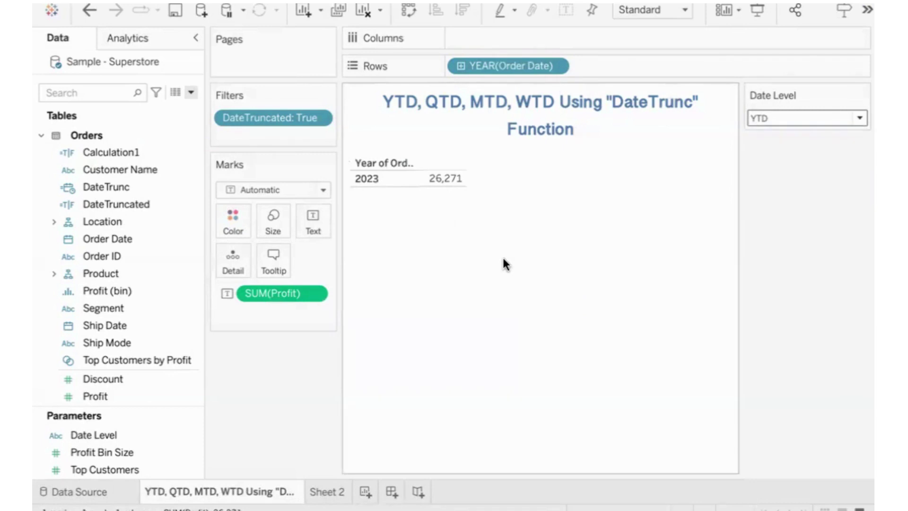
# - Edit the DateTruncated calculation and insert IF [Date Level] = "YTD" above the existing year condition
pyautogui.click(193, 203)
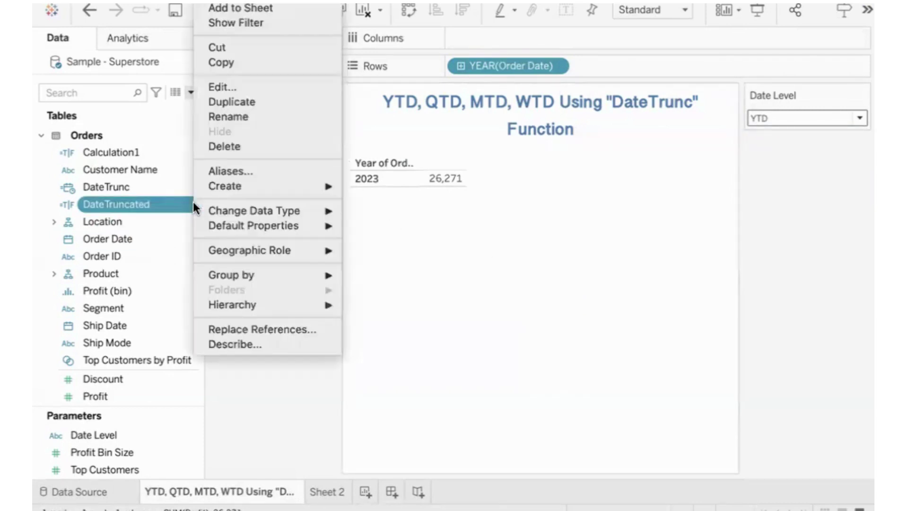
pyautogui.click(237, 86)
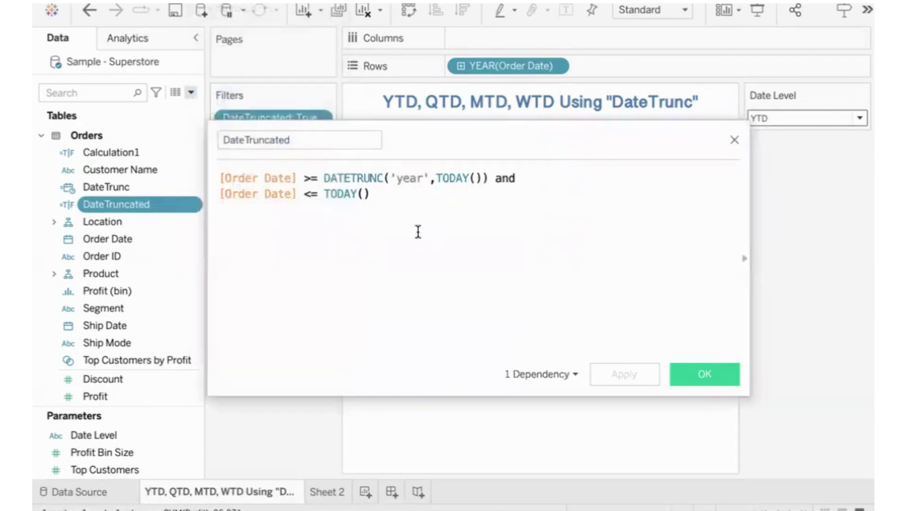
pyautogui.click(218, 178)
pyautogui.press('Return')
pyautogui.press('Return')
pyautogui.press('Up')
pyautogui.press('Up')
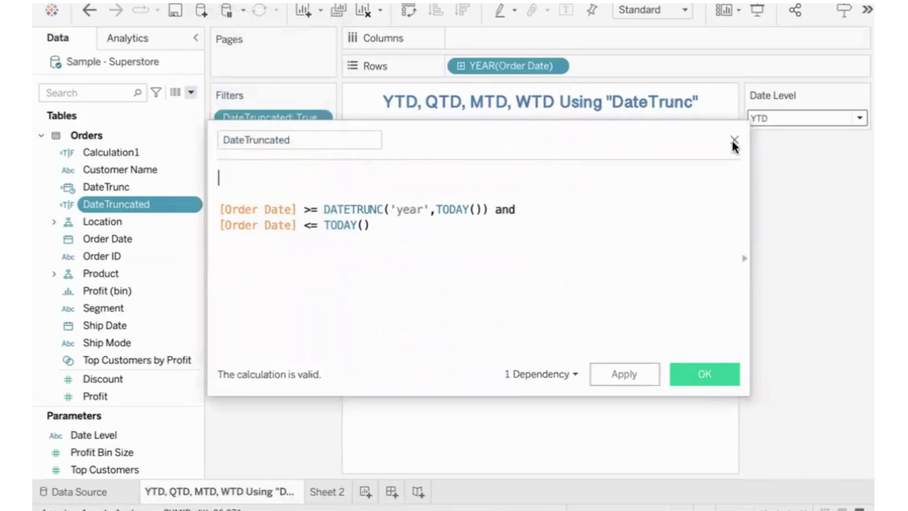
pyautogui.moveTo(688, 133); pyautogui.dragTo(678, 132)
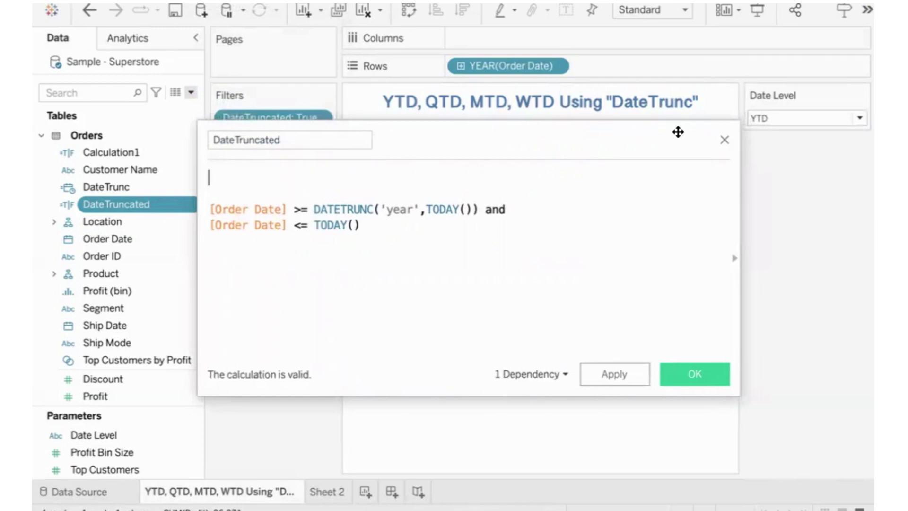
pyautogui.write('IF date')
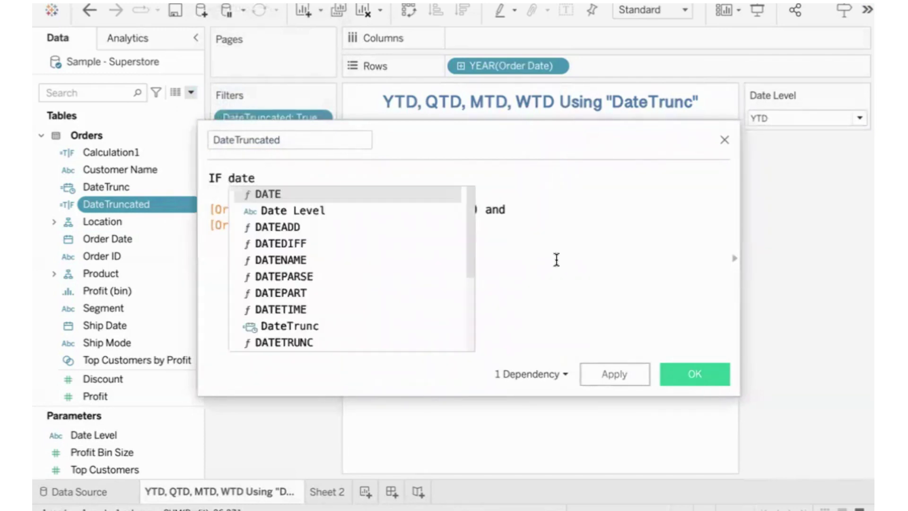
pyautogui.press('Down')
pyautogui.press('Return')
pyautogui.write('= "YTD"')
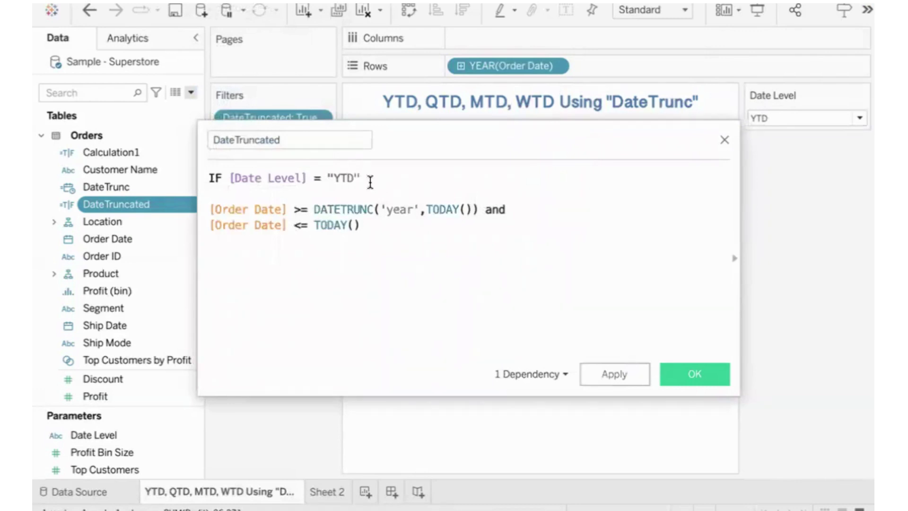
# - Complete the YTD branch with THEN after the parameter test and END below the date condition
pyautogui.moveTo(326, 178); pyautogui.dragTo(368, 175)
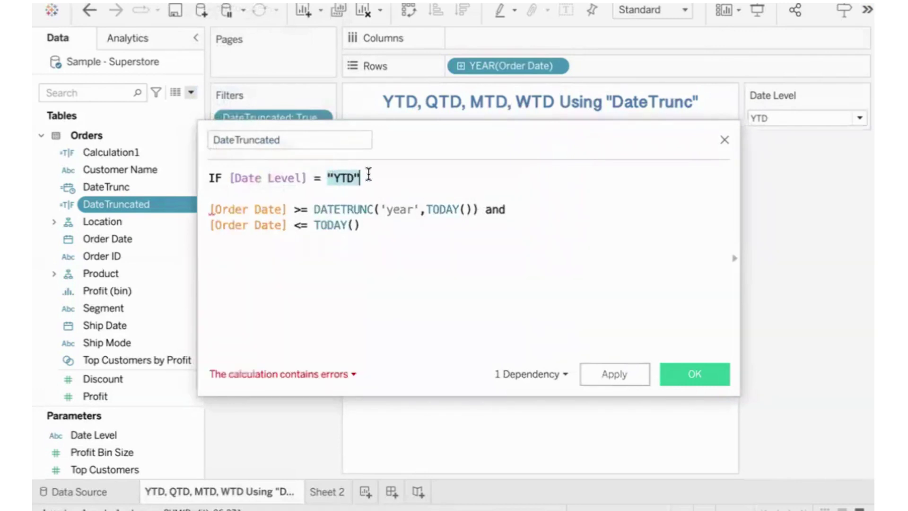
pyautogui.click(369, 176)
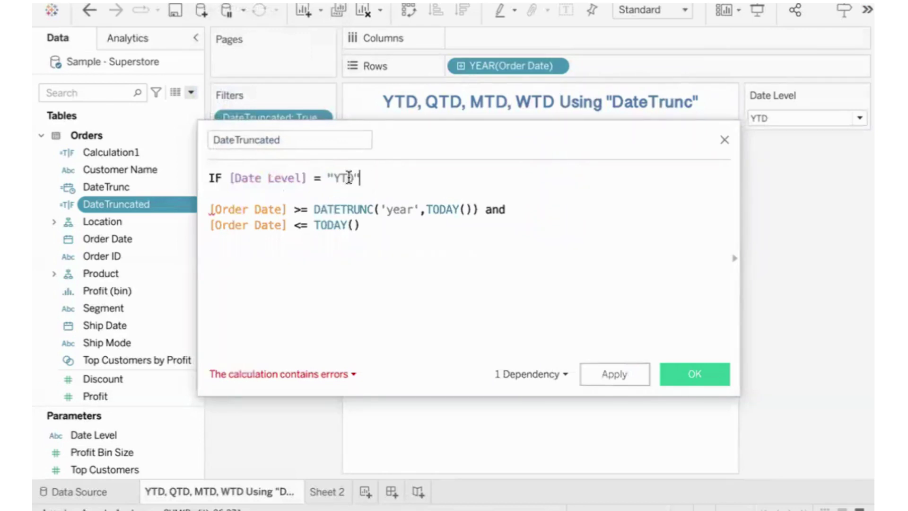
pyautogui.moveTo(327, 178); pyautogui.dragTo(361, 178)
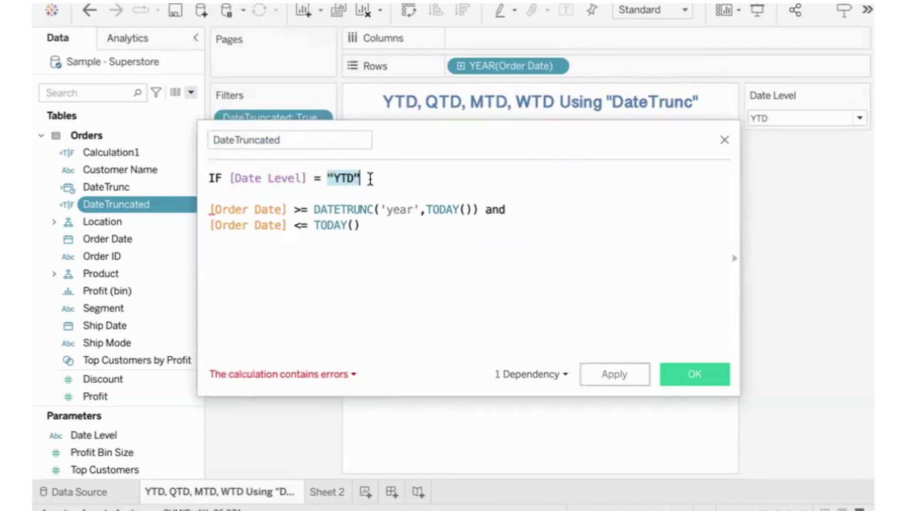
pyautogui.click(370, 179)
pyautogui.write('THEN')
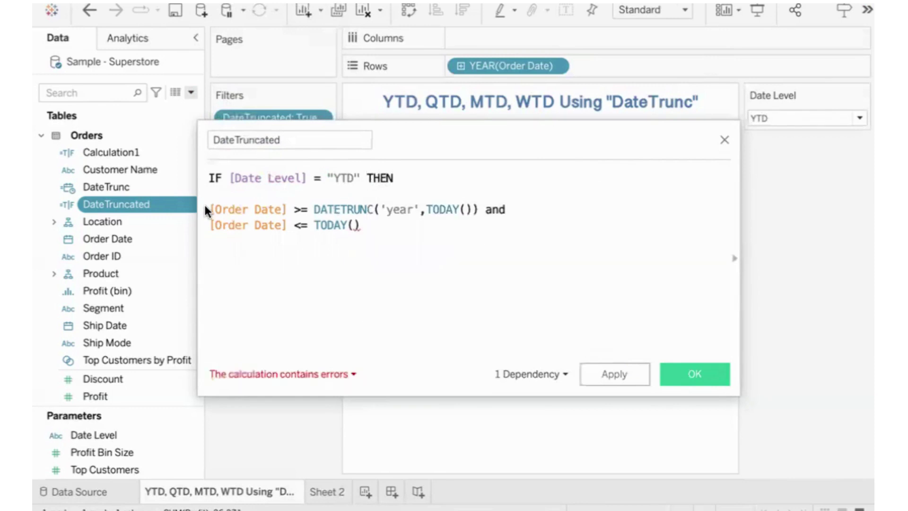
pyautogui.click(383, 227)
pyautogui.press('Return')
pyautogui.press('Return')
pyautogui.write('end')
pyautogui.press('Return')
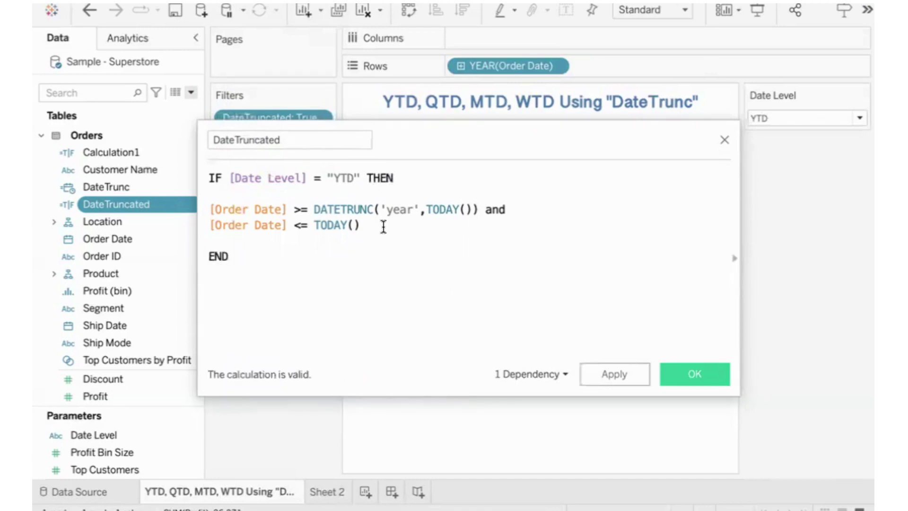
# - Copy the YTD date condition and add an ELSEIF [Date Level] = "QTD" THEN line before END
pyautogui.moveTo(358, 226); pyautogui.dragTo(198, 204)
pyautogui.hotkey('ctrl', 'c')
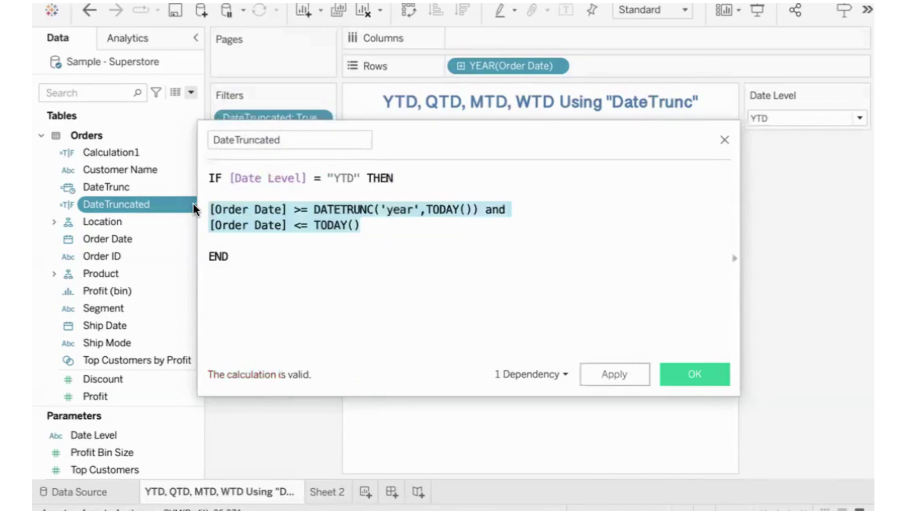
pyautogui.click(367, 225)
pyautogui.press('Return')
pyautogui.press('Return')
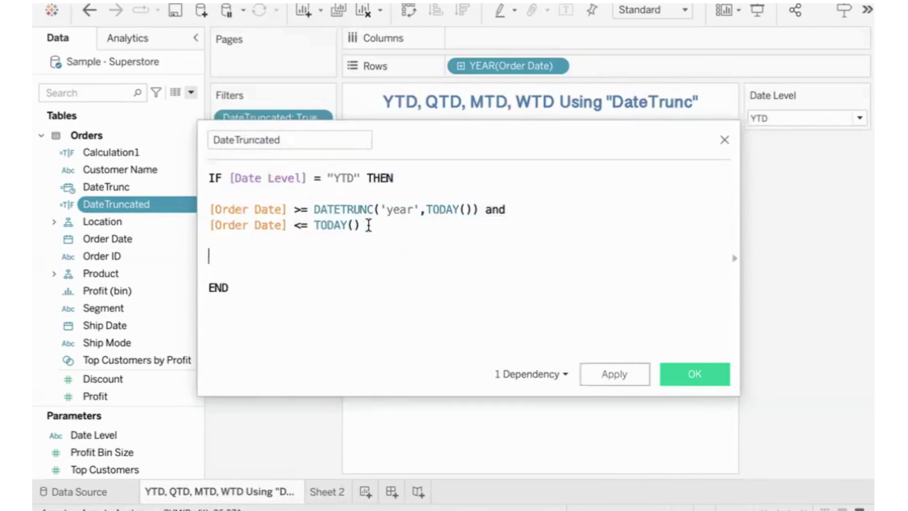
pyautogui.write('els')
pyautogui.press('Down')
pyautogui.press('Return')
pyautogui.write('date')
pyautogui.press('Down')
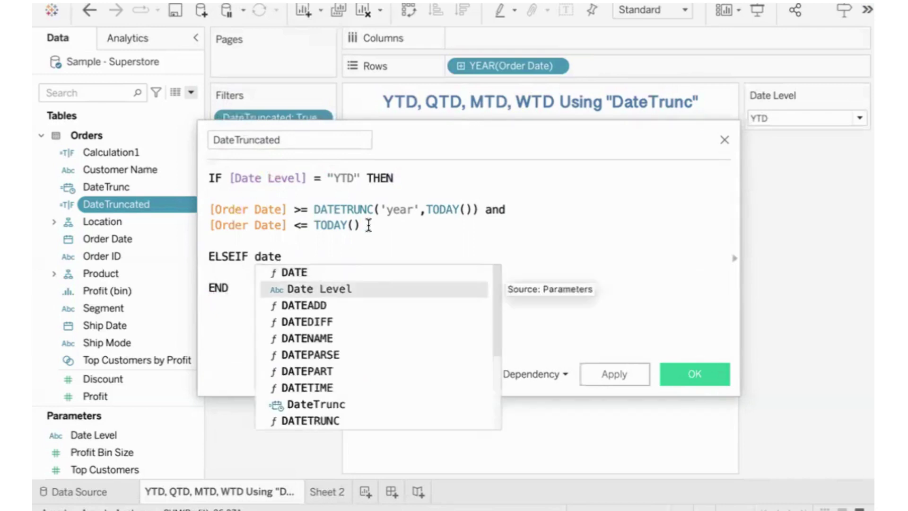
pyautogui.press('Return')
pyautogui.write('= "QT')
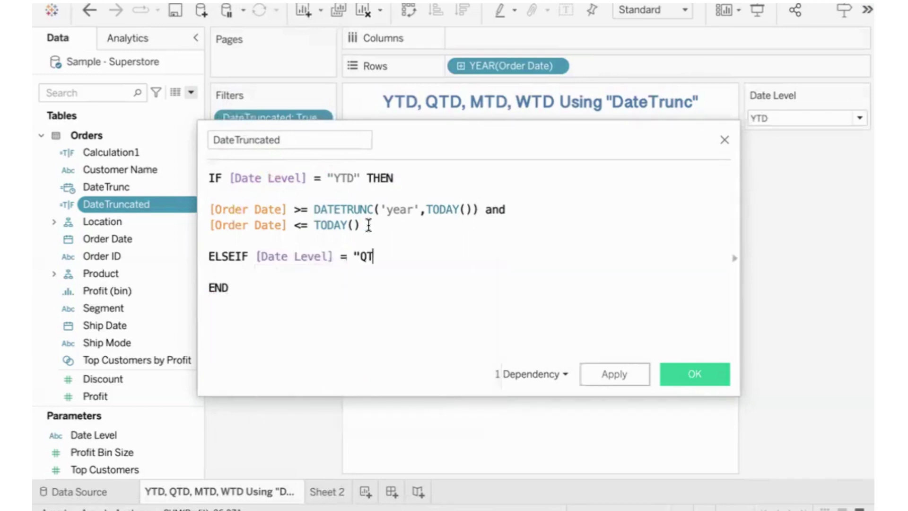
pyautogui.write('D" THEN')
pyautogui.press('Return')
pyautogui.press('Return')
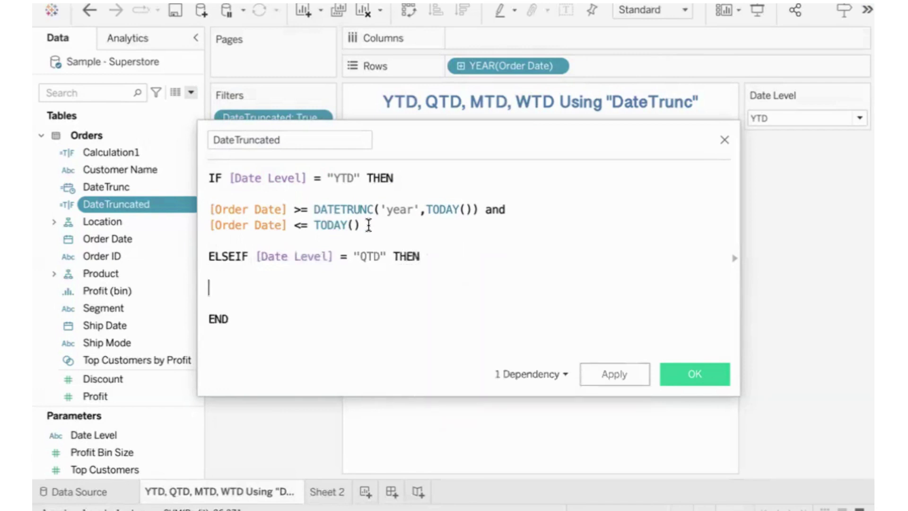
# - Paste the copied date condition into the QTD branch and change its DATETRUNC date part to 'quarter'
pyautogui.hotkey('ctrl', 'v')
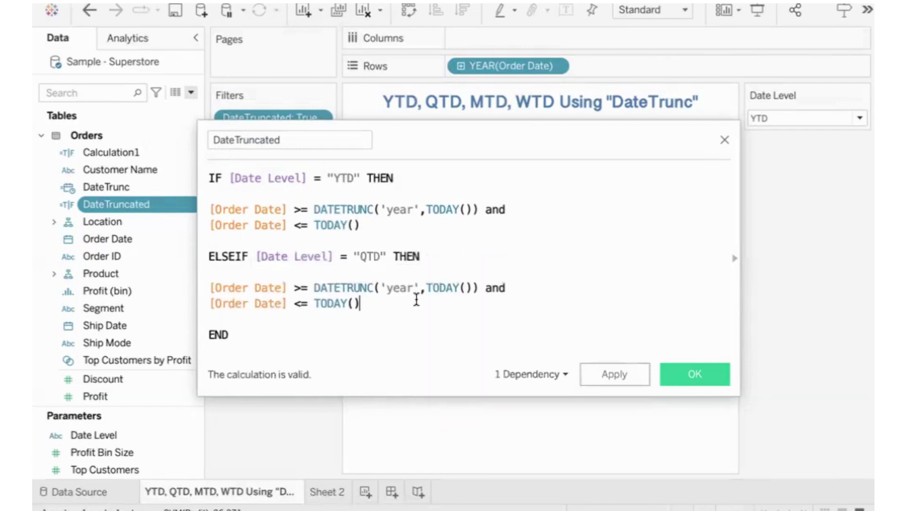
pyautogui.doubleClick(412, 288)
pyautogui.write('quar')
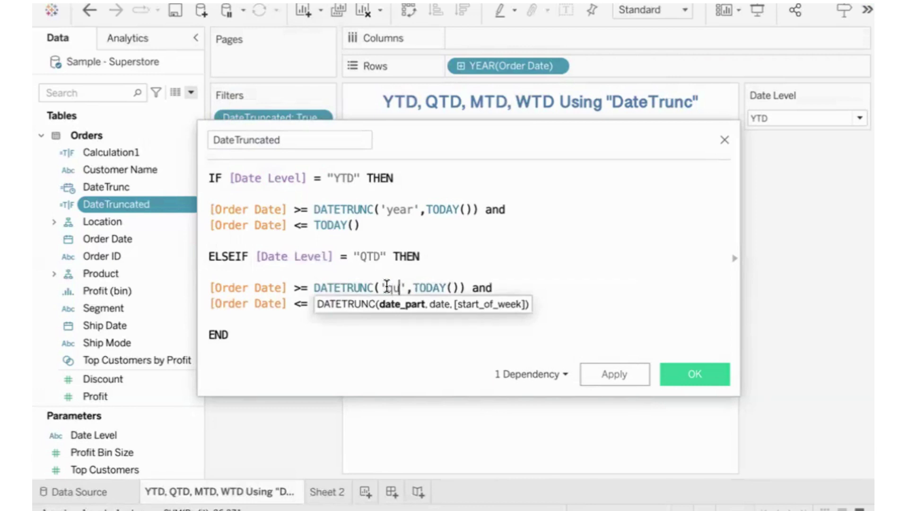
pyautogui.write('ter')
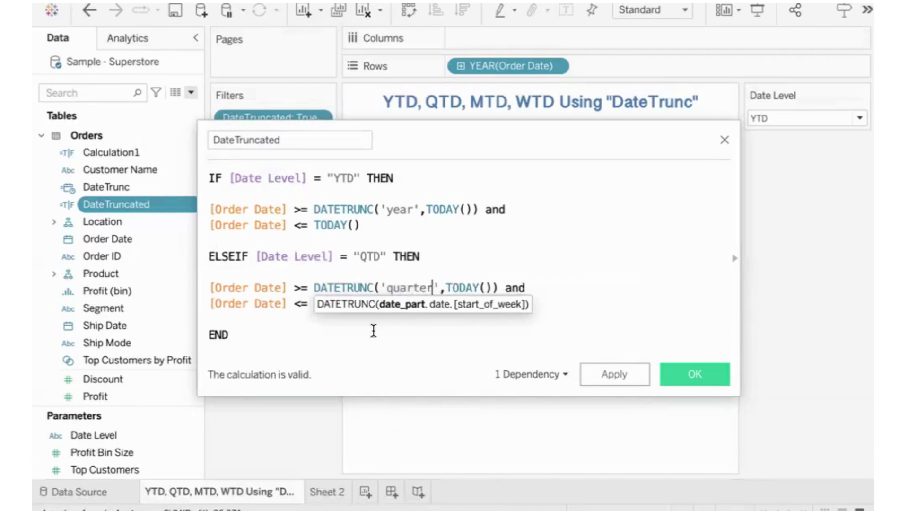
# - Duplicate the QTD branch below itself and change the copy to "MTD" with the date part 'month'
pyautogui.moveTo(209, 256); pyautogui.dragTo(362, 304)
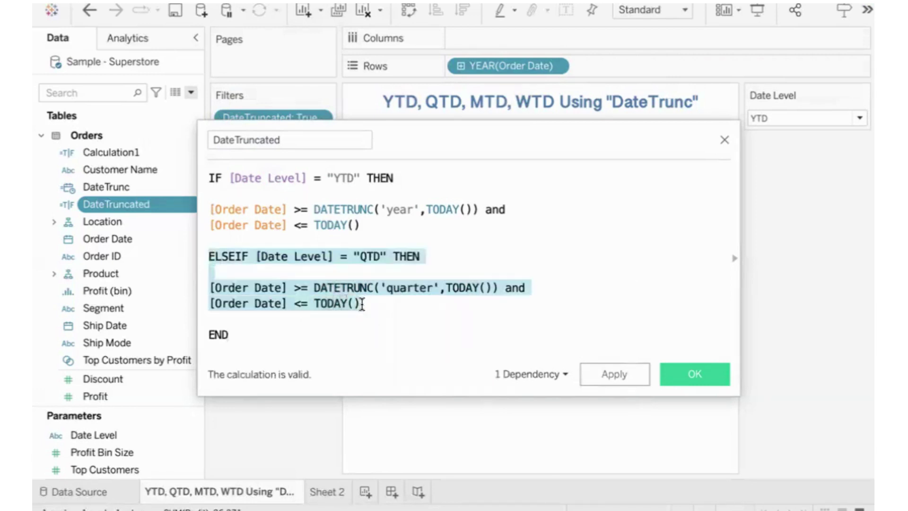
pyautogui.hotkey('ctrl', 'c')
pyautogui.click(385, 304)
pyautogui.press('Return')
pyautogui.press('Return')
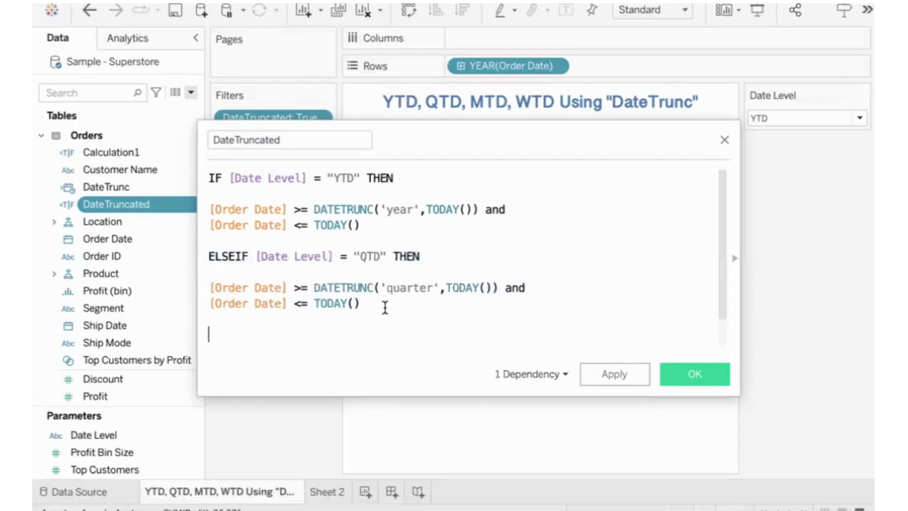
pyautogui.hotkey('ctrl', 'v')
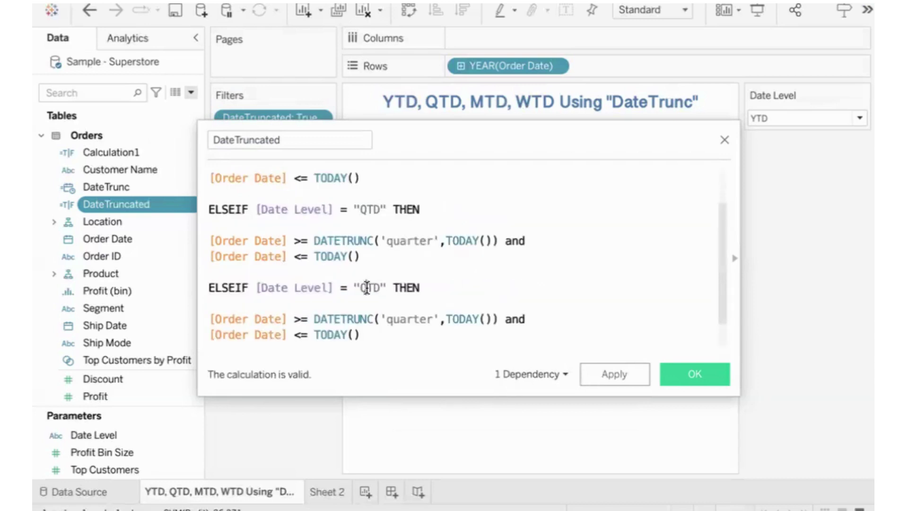
pyautogui.moveTo(360, 289); pyautogui.dragTo(366, 288)
pyautogui.write('M')
pyautogui.moveTo(387, 318); pyautogui.dragTo(431, 317)
pyautogui.write('month')
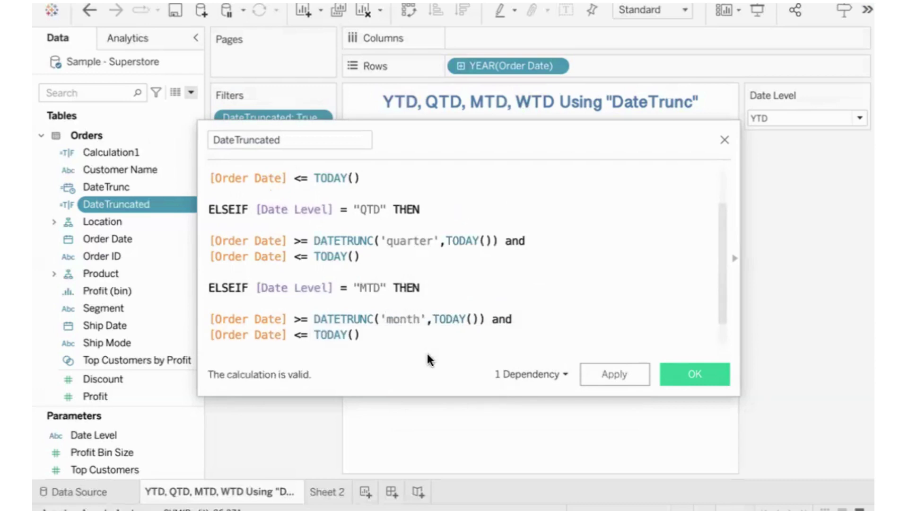
# - Paste another copy of the branch below MTD and change it to "WTD" with the date part 'week'
pyautogui.click(387, 332)
pyautogui.press('Return')
pyautogui.press('Return')
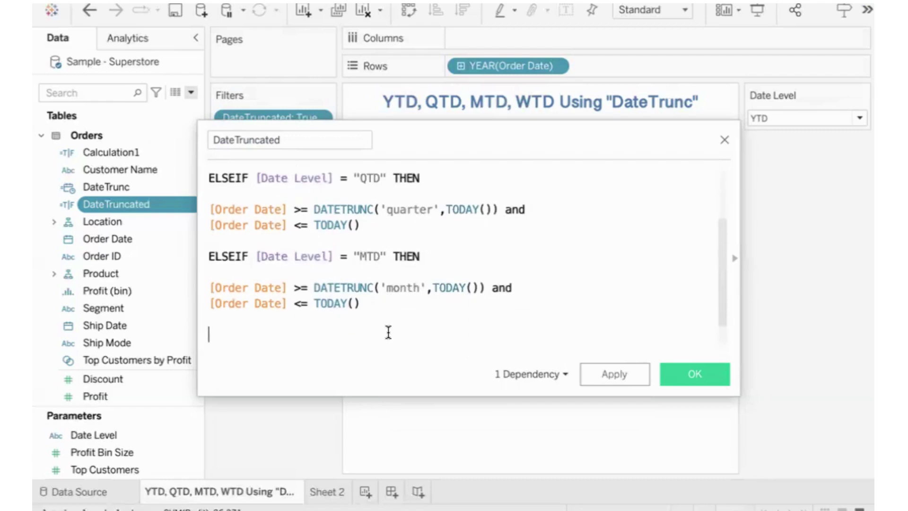
pyautogui.hotkey('ctrl', 'v')
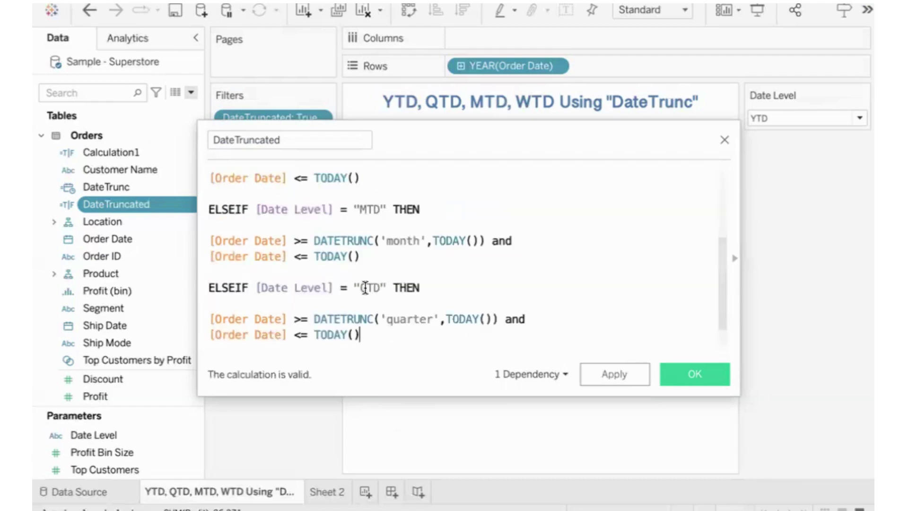
pyautogui.moveTo(357, 288); pyautogui.dragTo(366, 287)
pyautogui.write('W')
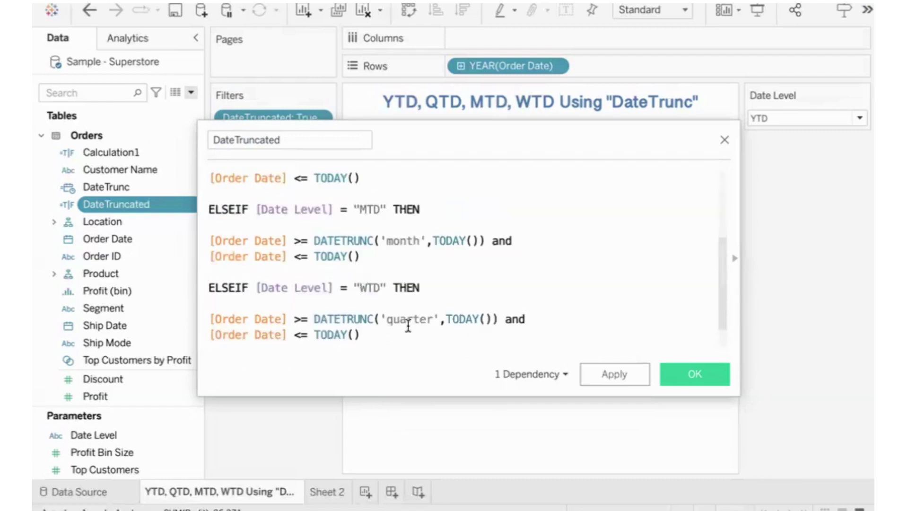
pyautogui.click(432, 318)
pyautogui.moveTo(433, 318); pyautogui.dragTo(385, 318)
pyautogui.write('wee')
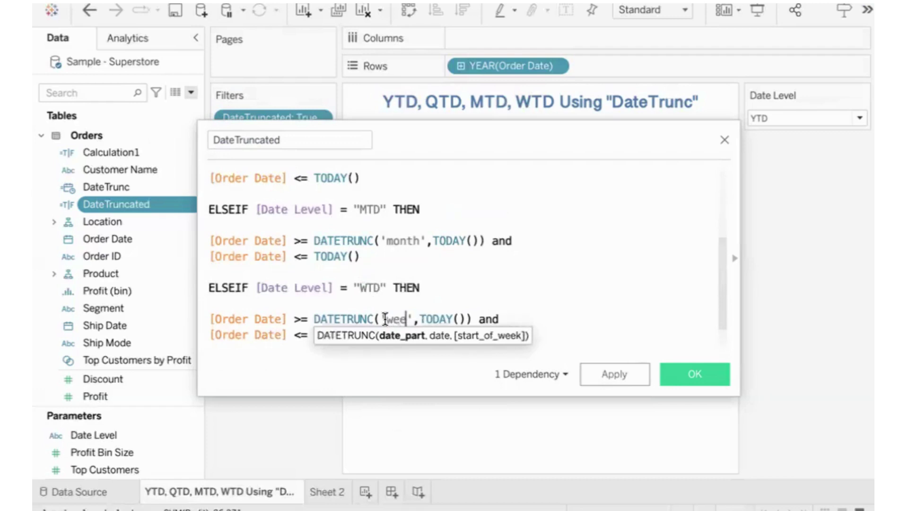
pyautogui.write('k')
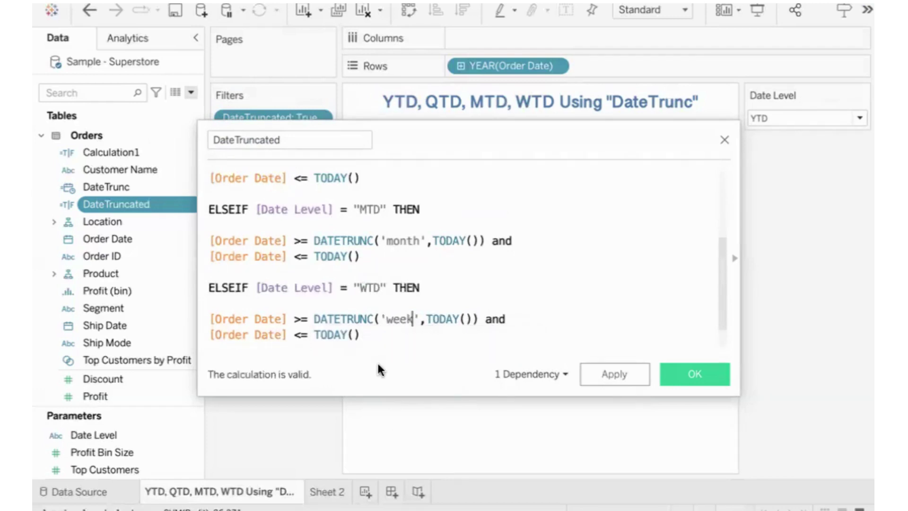
# - Review the full DateTruncated formula from the YTD branch to END and save the calculation
pyautogui.click(370, 339)
pyautogui.scroll(-1, 369, 340)
pyautogui.scroll(5, 370, 340)
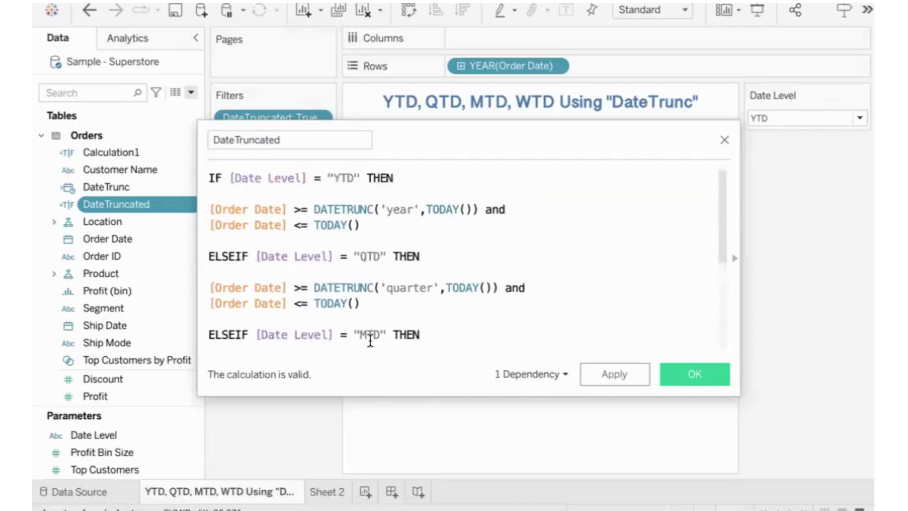
pyautogui.click(685, 374)
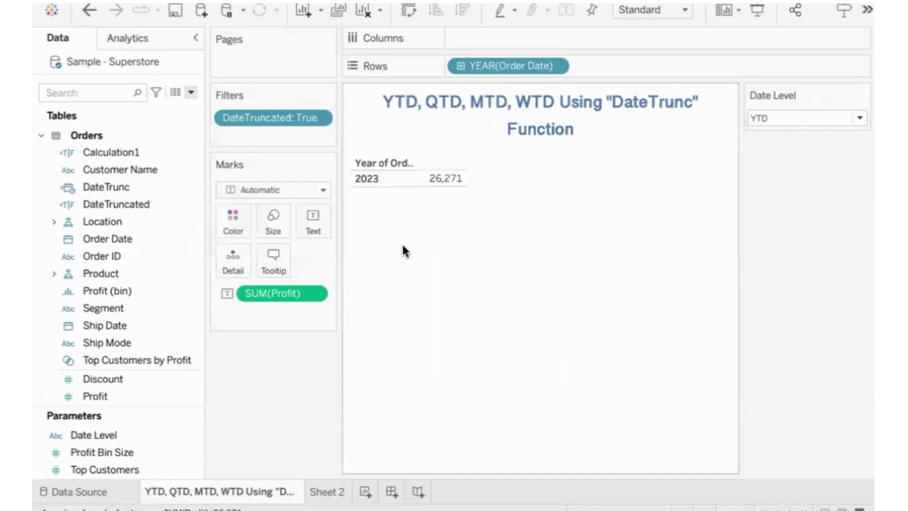
# - Check which values the DateTruncated filter keeps and close its settings
pyautogui.click(315, 117)
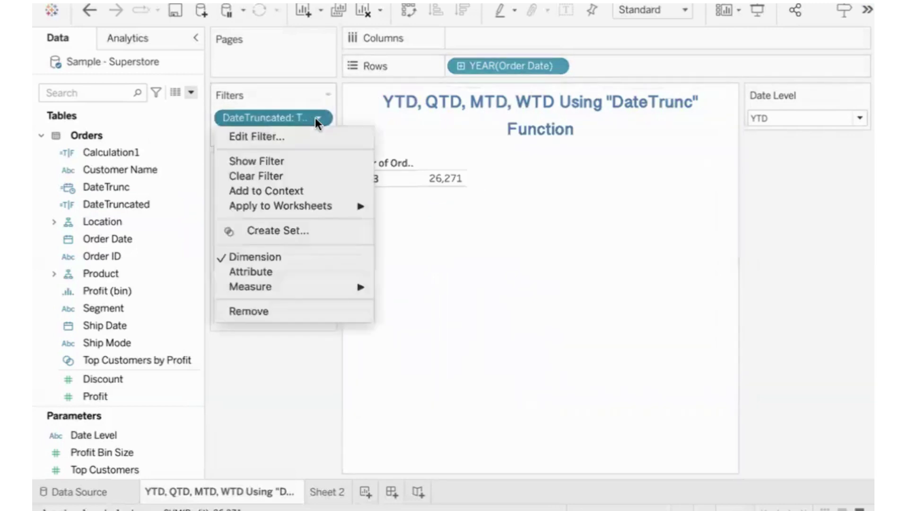
pyautogui.click(299, 134)
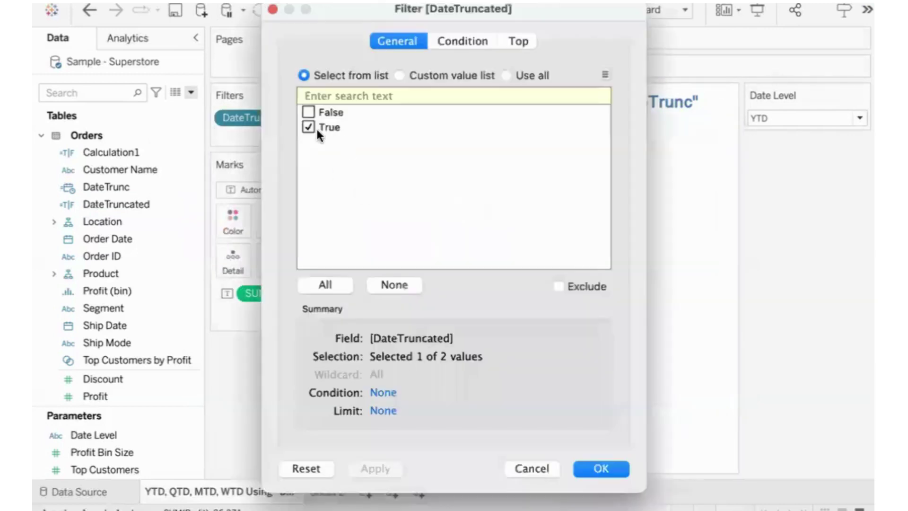
pyautogui.click(596, 464)
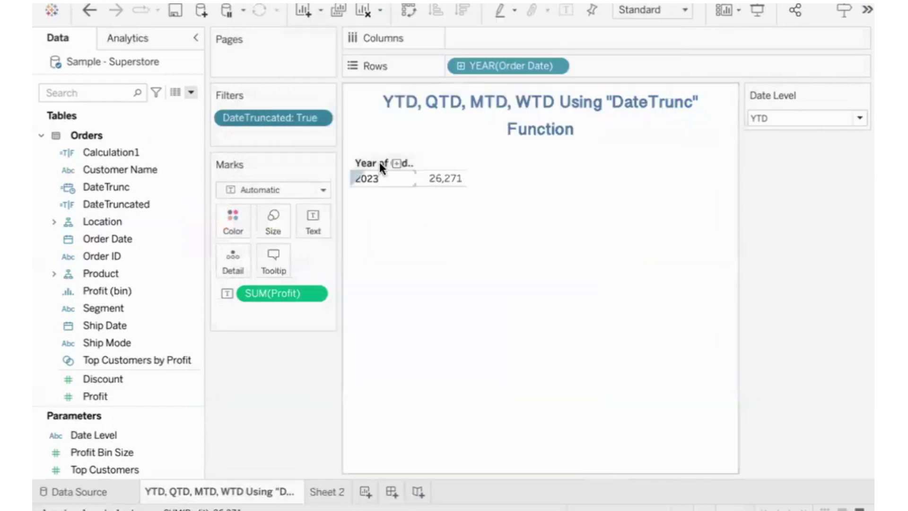
# - Switch the Date Level parameter through QTD, MTD and WTD to compare the yearly Profit value for each period
pyautogui.click(793, 116)
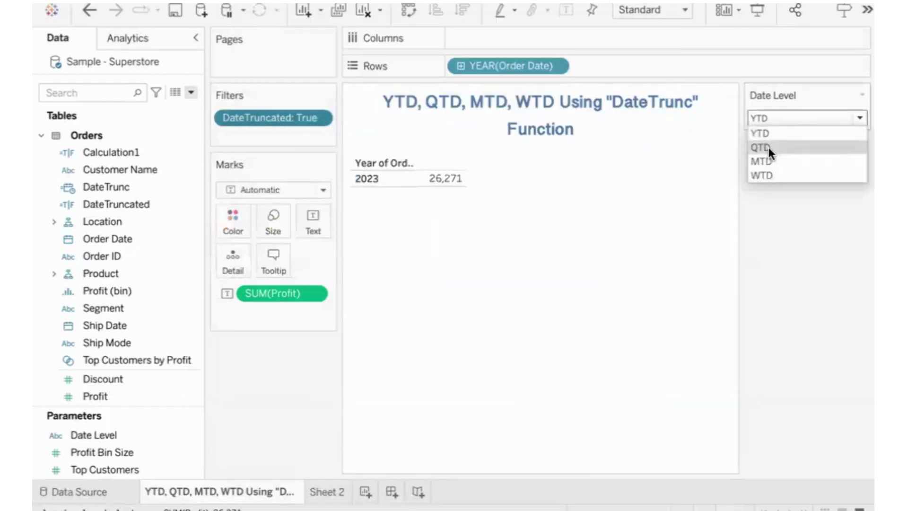
pyautogui.click(768, 146)
pyautogui.click(759, 117)
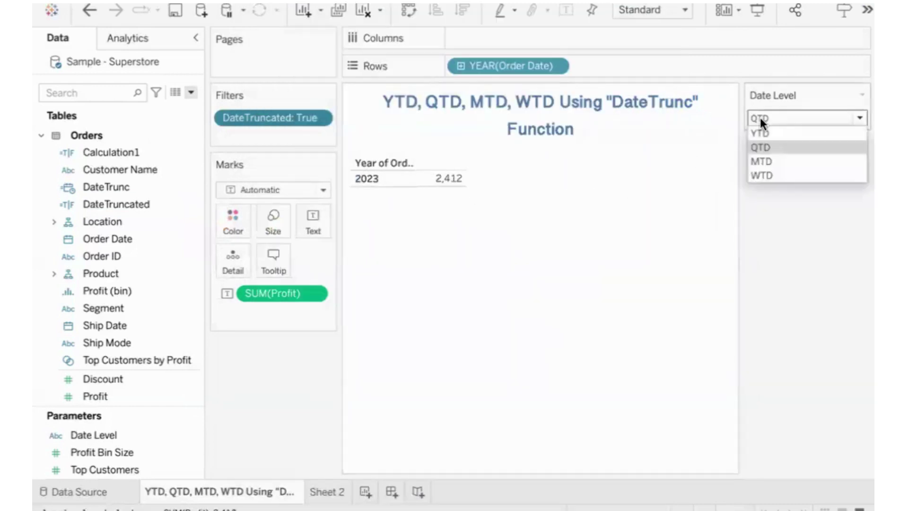
pyautogui.click(766, 161)
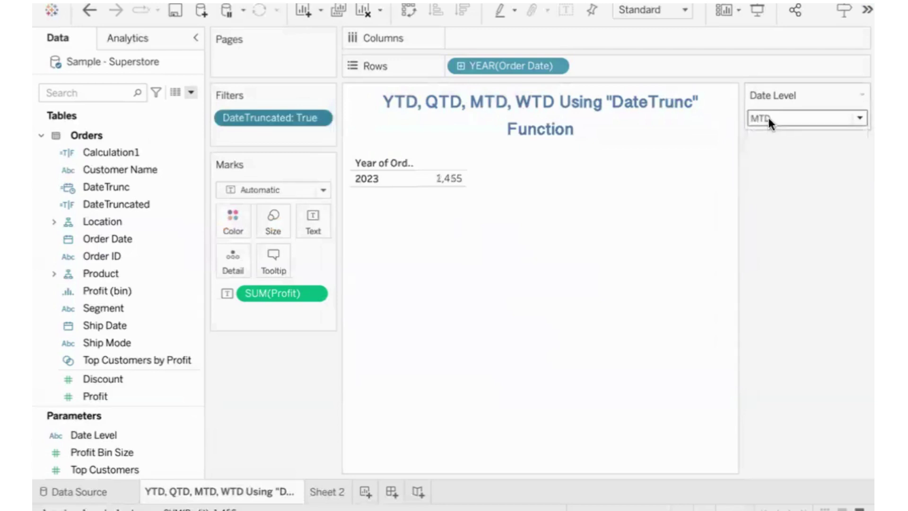
pyautogui.click(767, 118)
pyautogui.click(765, 175)
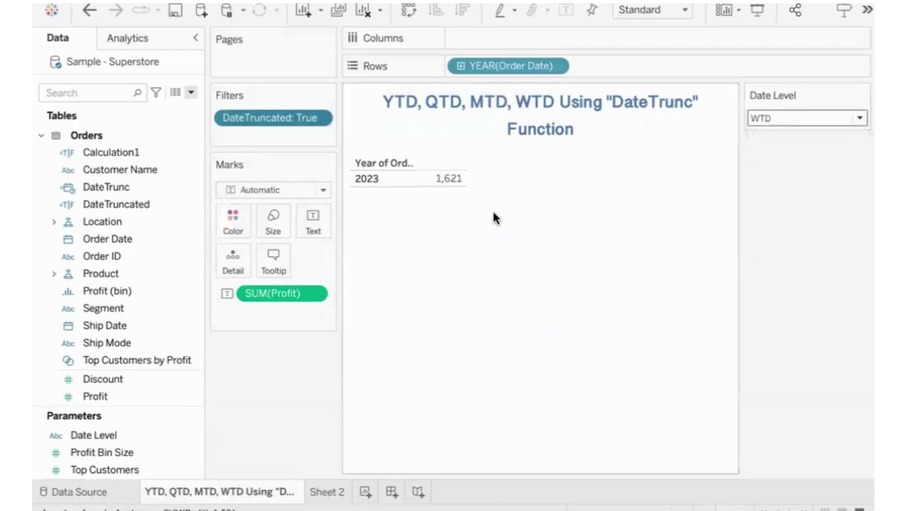
# - Change Order Date on Rows to a custom date with Month / Day / Year detail
pyautogui.click(556, 66)
pyautogui.moveTo(554, 264)
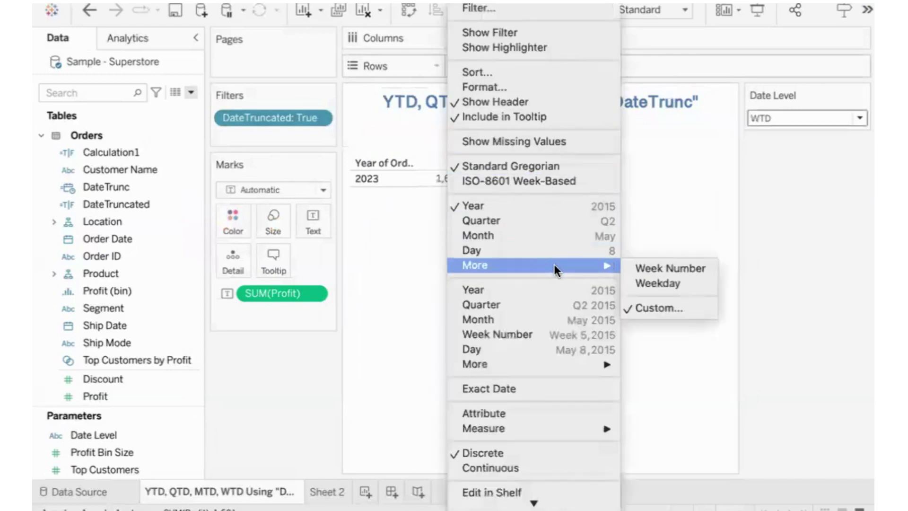
pyautogui.click(668, 308)
pyautogui.click(495, 231)
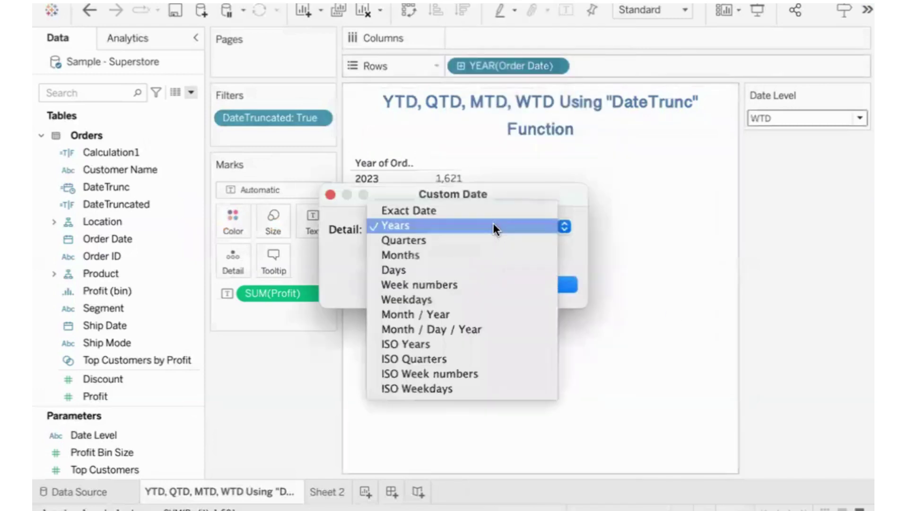
pyautogui.click(453, 328)
pyautogui.click(544, 284)
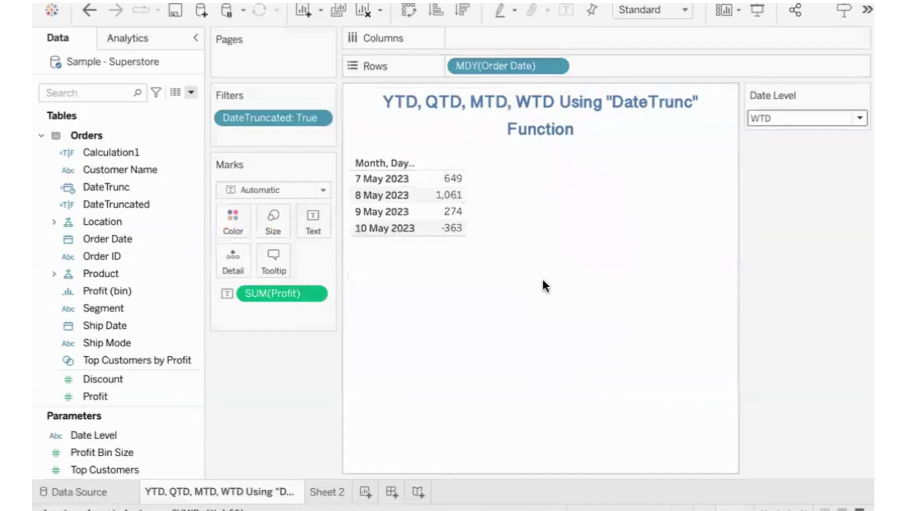
# - Set Date Level to YTD and then QTD, checking which daily order dates each period covers
pyautogui.click(759, 119)
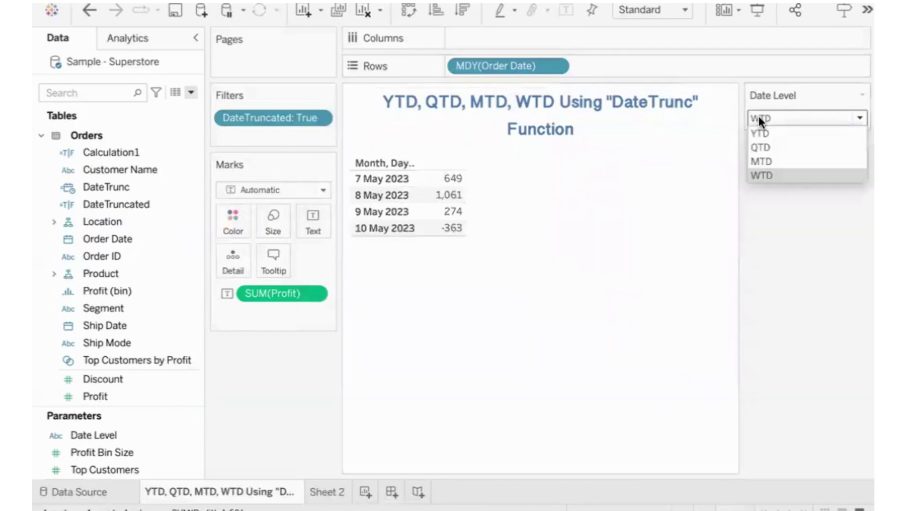
pyautogui.click(759, 135)
pyautogui.moveTo(510, 192); pyautogui.dragTo(514, 163)
pyautogui.click(778, 116)
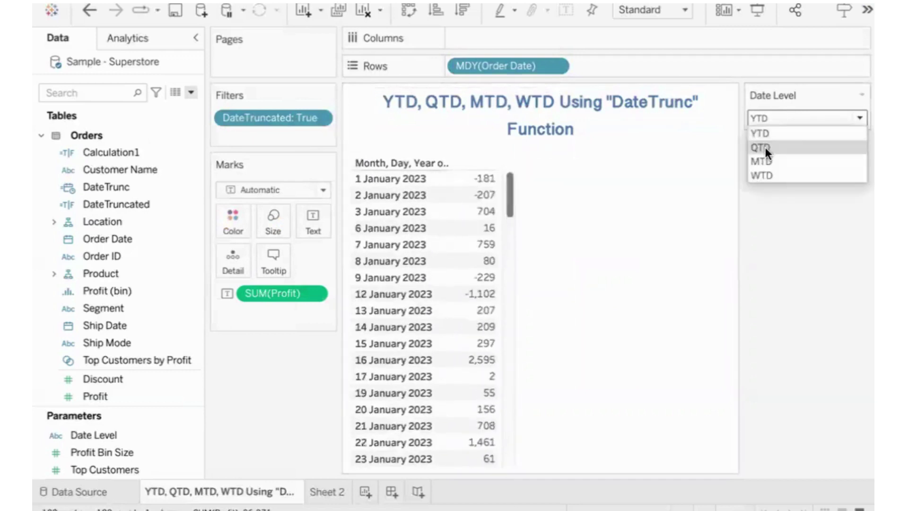
pyautogui.click(765, 146)
pyautogui.moveTo(479, 184)
pyautogui.moveTo(492, 178)
pyautogui.mouseDown()
pyautogui.moveTo(483, 390)
pyautogui.moveTo(494, 179)
pyautogui.mouseUp()
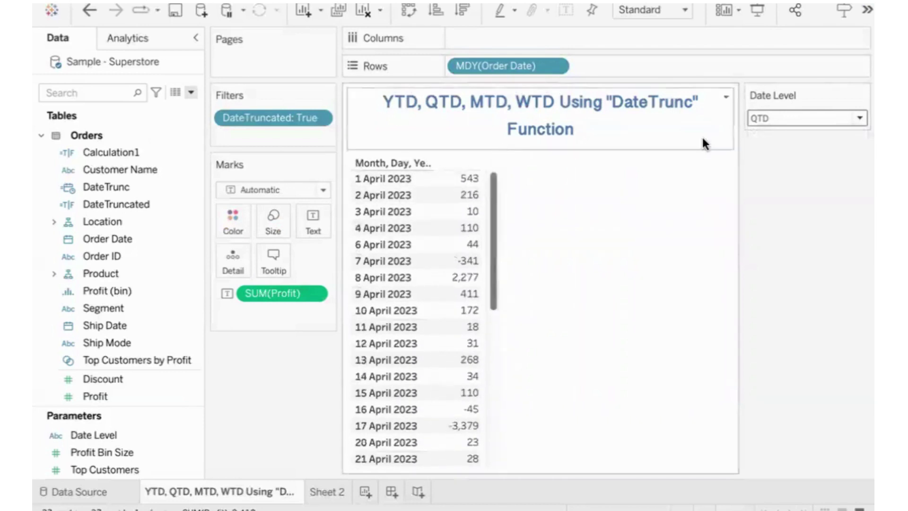
# - Set Date Level to MTD and then WTD, checking which daily order dates each period covers
pyautogui.click(804, 117)
pyautogui.click(762, 159)
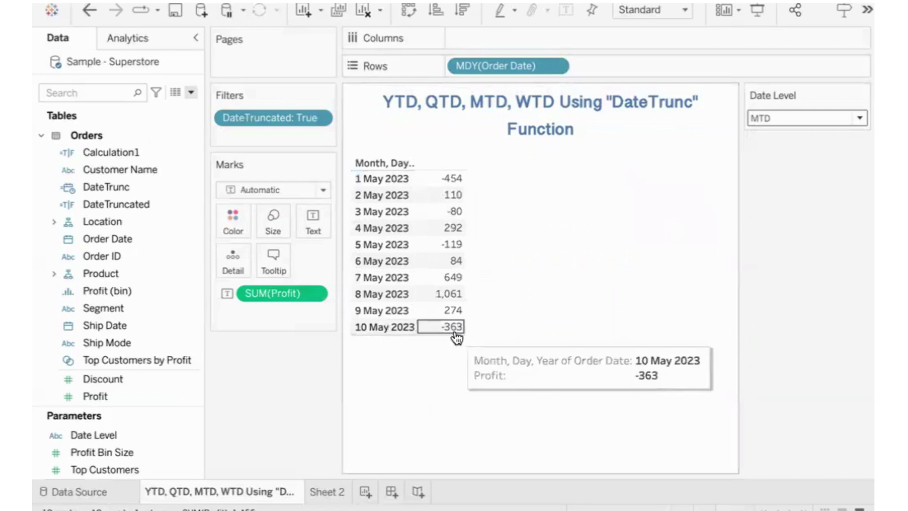
pyautogui.click(788, 117)
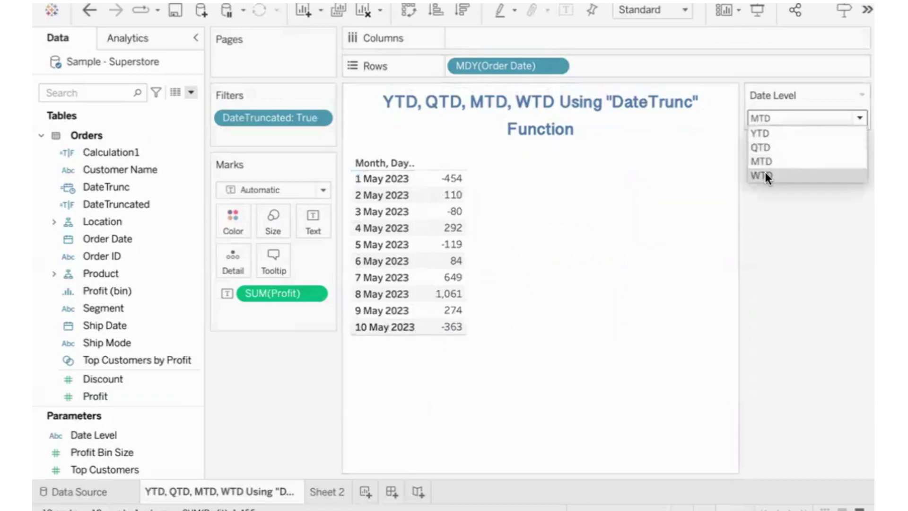
pyautogui.click(764, 175)
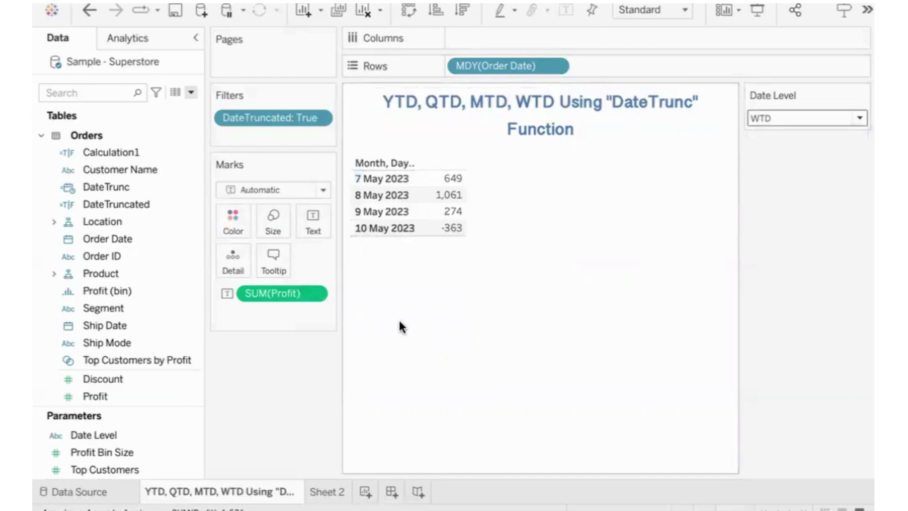
# - Review the Date Level conditions in the DateTruncated formula, from "YTD" through the extra "Today" branch
pyautogui.moveTo(785, 2)
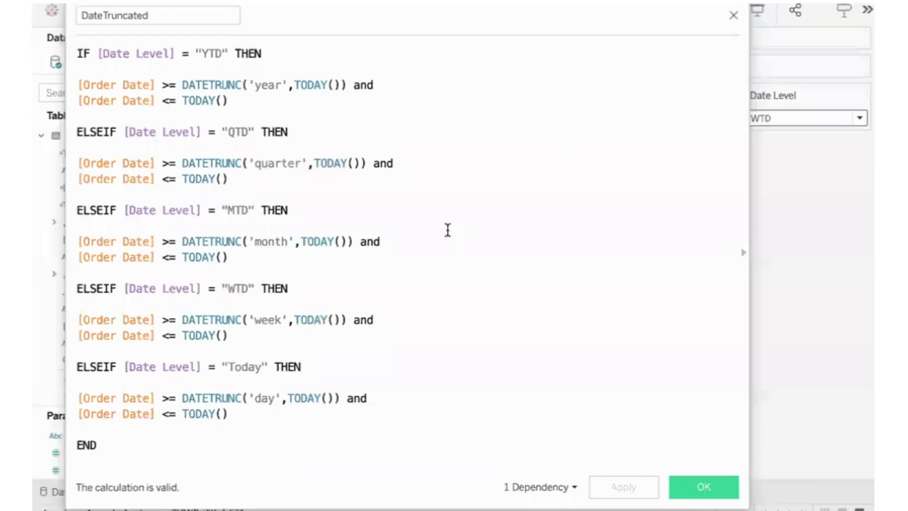
pyautogui.moveTo(194, 53); pyautogui.dragTo(247, 55)
pyautogui.moveTo(222, 131); pyautogui.dragTo(242, 132)
pyautogui.click(220, 207)
pyautogui.moveTo(221, 288); pyautogui.dragTo(267, 288)
pyautogui.moveTo(220, 365); pyautogui.dragTo(269, 366)
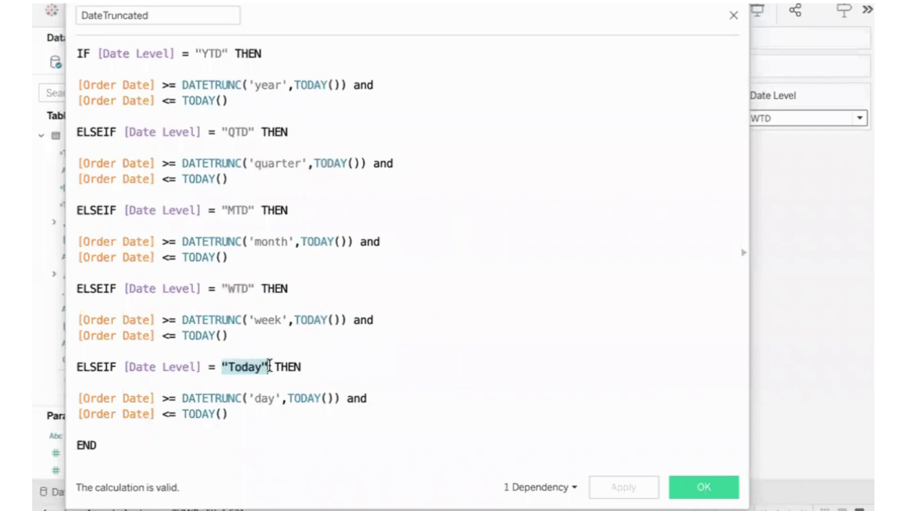
pyautogui.click(280, 367)
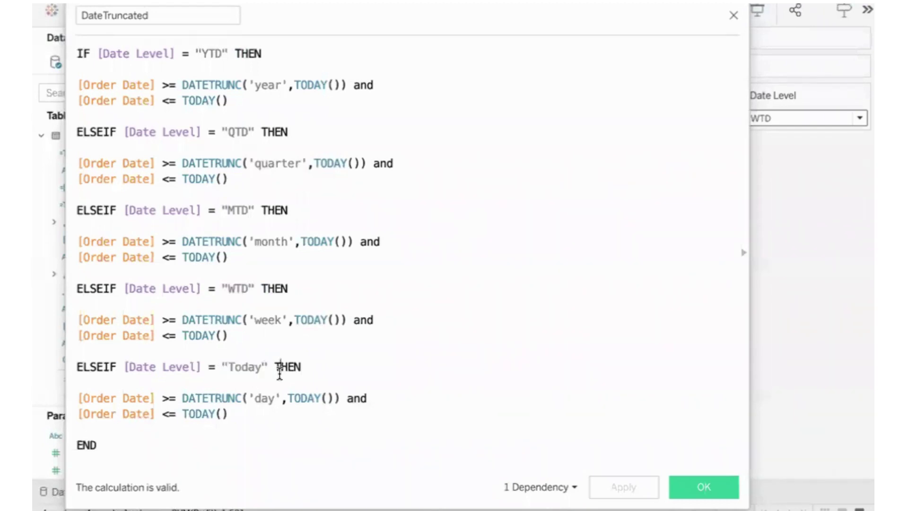
# - Compare the WTD branch with the "Today" branch and its 'day' date part, then confirm the DateTruncated calculation
pyautogui.moveTo(77, 288); pyautogui.dragTo(229, 335)
pyautogui.moveTo(228, 367); pyautogui.dragTo(261, 366)
pyautogui.moveTo(254, 399); pyautogui.dragTo(273, 399)
pyautogui.click(273, 431)
pyautogui.moveTo(75, 367); pyautogui.dragTo(272, 423)
pyautogui.click(272, 423)
pyautogui.click(699, 488)
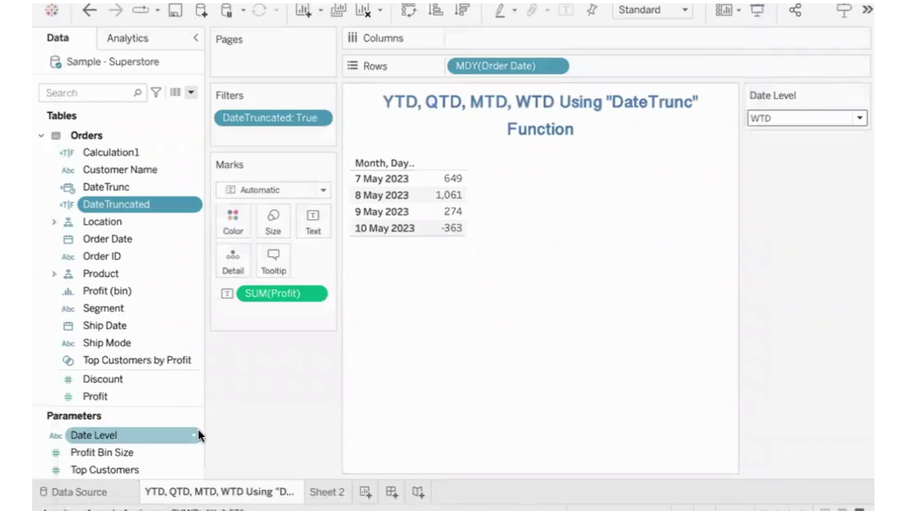
# - Check the Date Level parameter's allowable values for the Today entry and confirm the parameter settings
pyautogui.rightClick(195, 430)
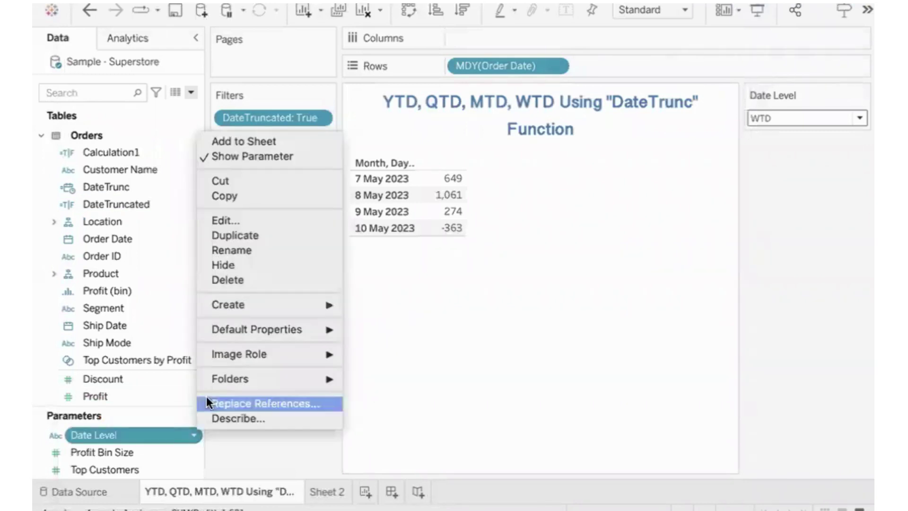
pyautogui.click(256, 221)
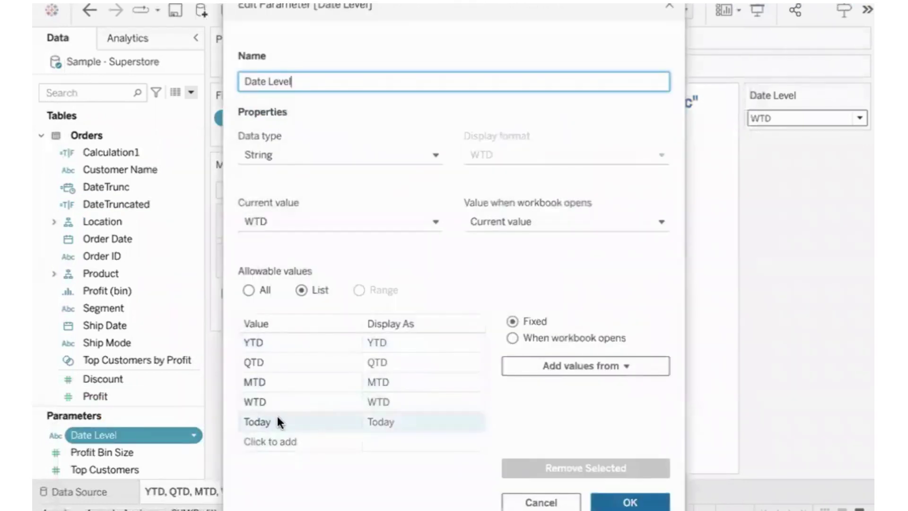
pyautogui.click(625, 500)
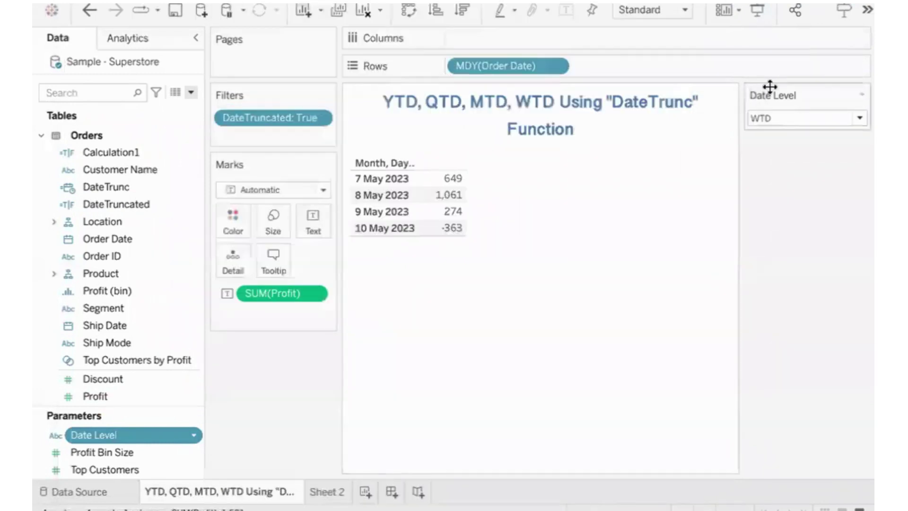
# - Test the Date Level parameter with Today, then set it back to YTD
pyautogui.click(783, 117)
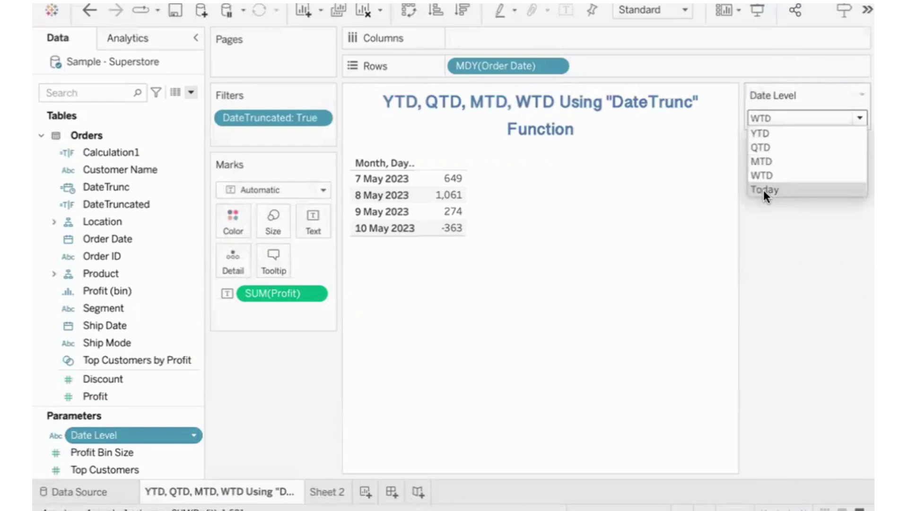
pyautogui.click(785, 189)
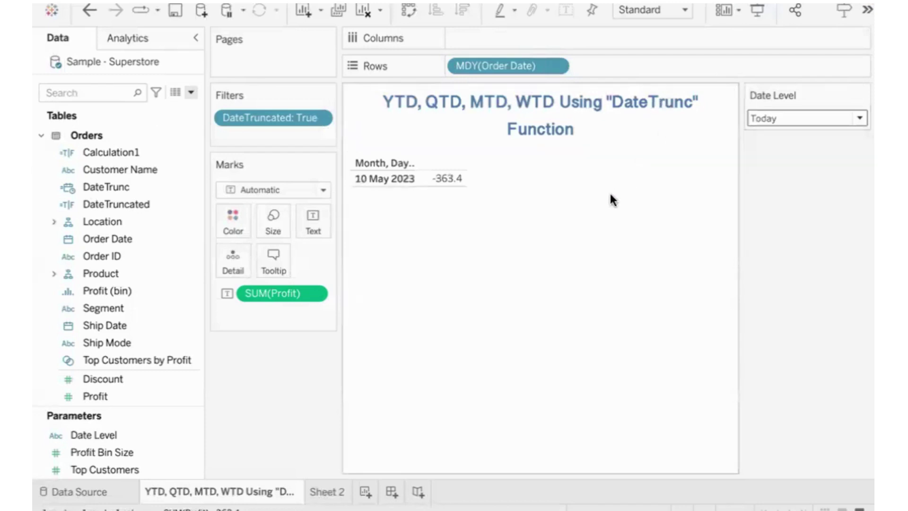
pyautogui.click(762, 118)
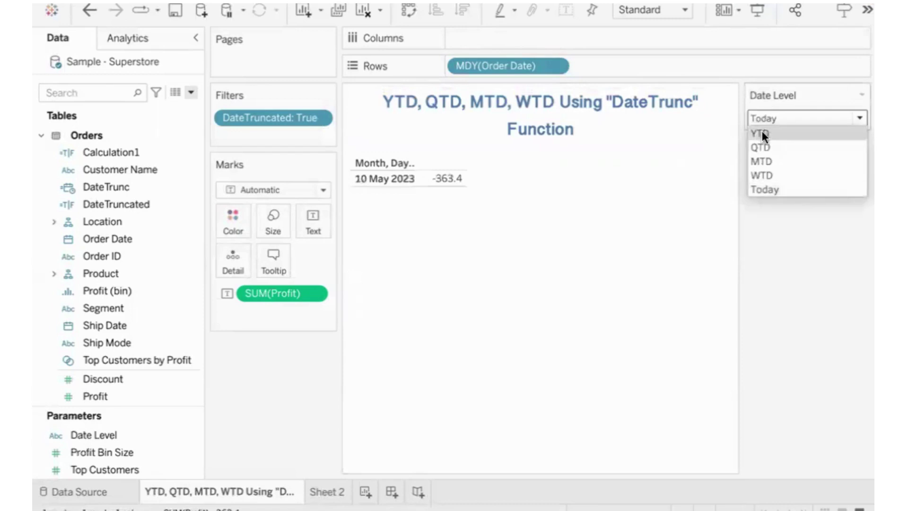
pyautogui.click(761, 132)
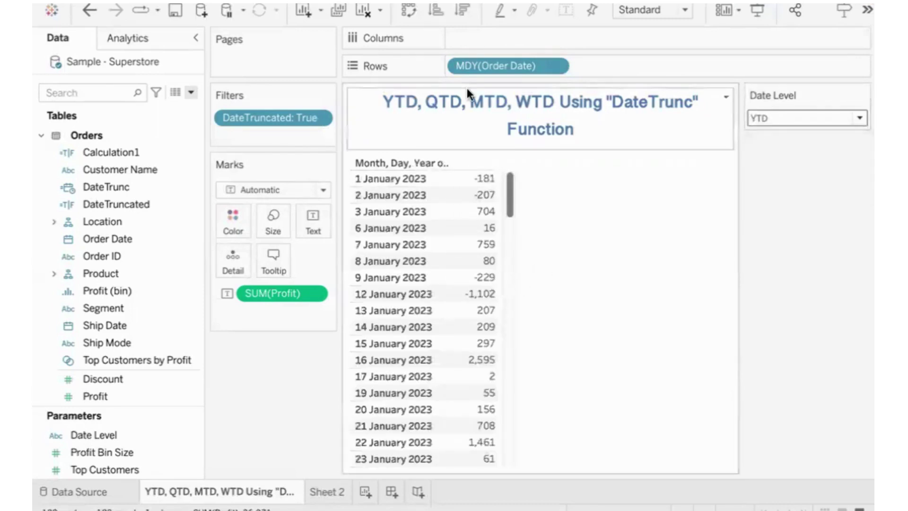